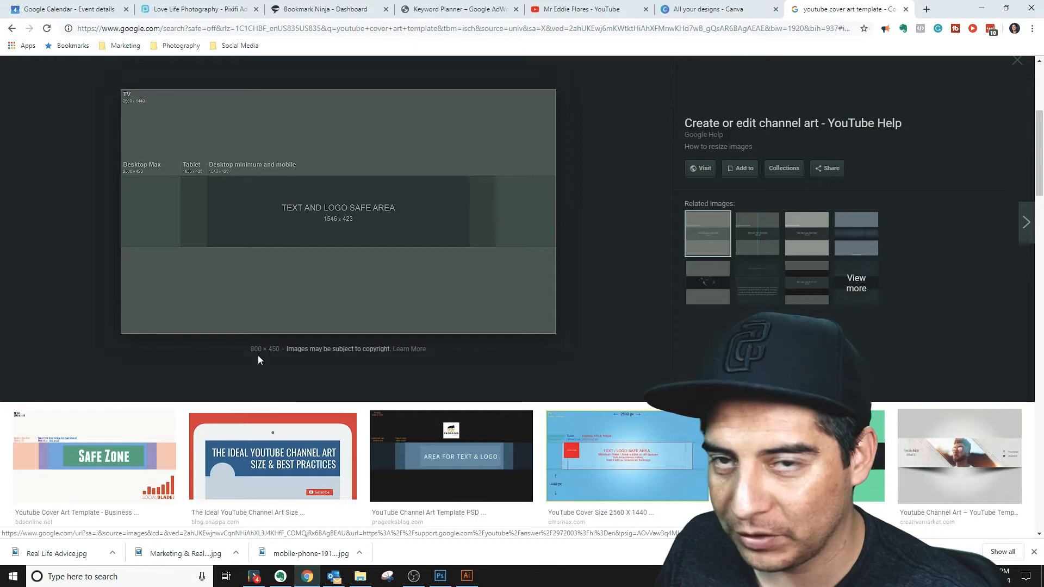
# - Preview the simplified 2560 × 1440 YouTube channel art template in the image results and bring up its saving options
pyautogui.click(243, 226)
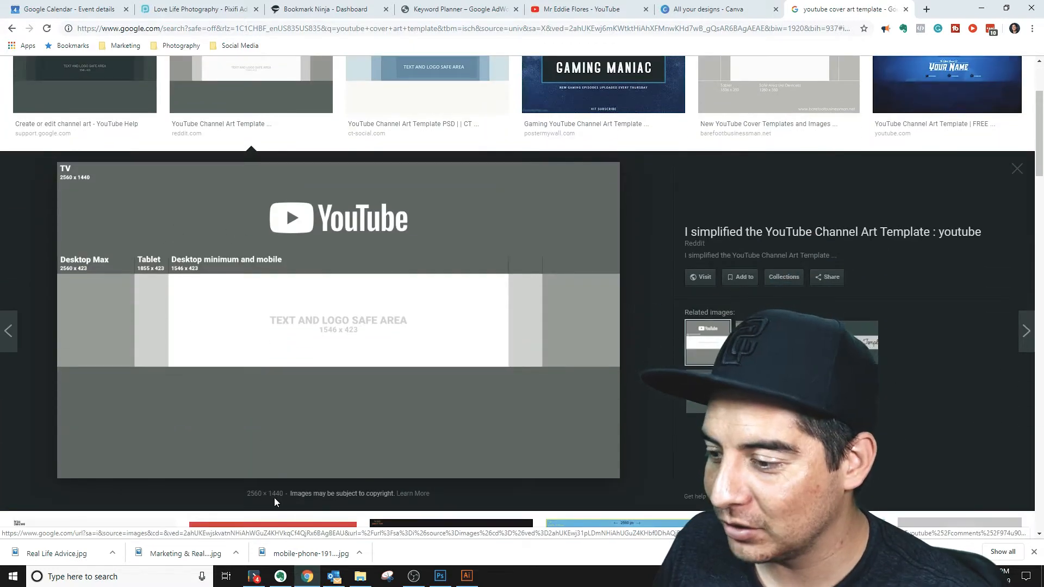
pyautogui.rightClick(294, 356)
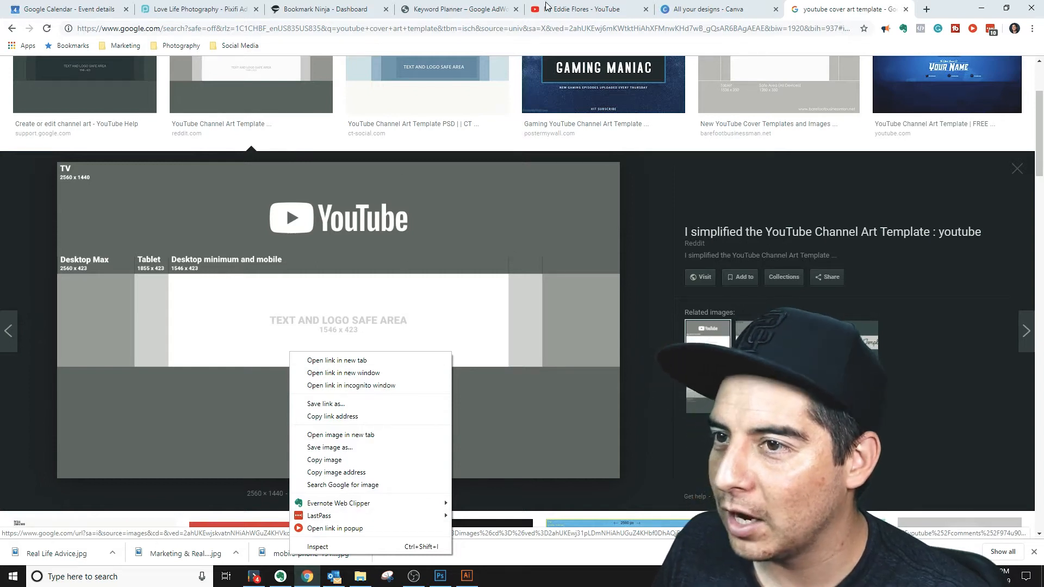
# - Switch to Canva and create a blank design using the YouTube Channel Art format, found by searching for "you"
pyautogui.click(688, 7)
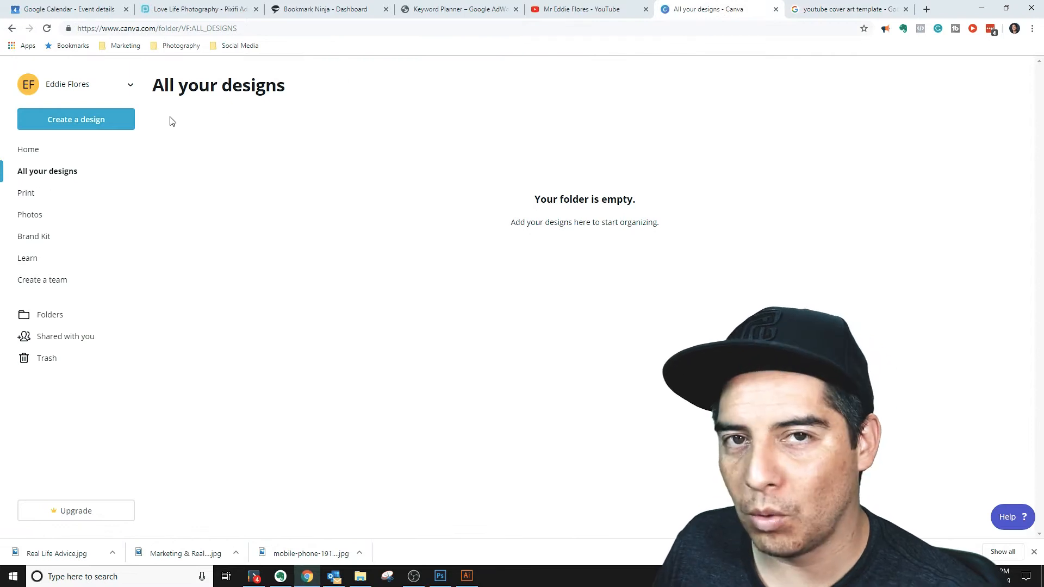
pyautogui.click(43, 150)
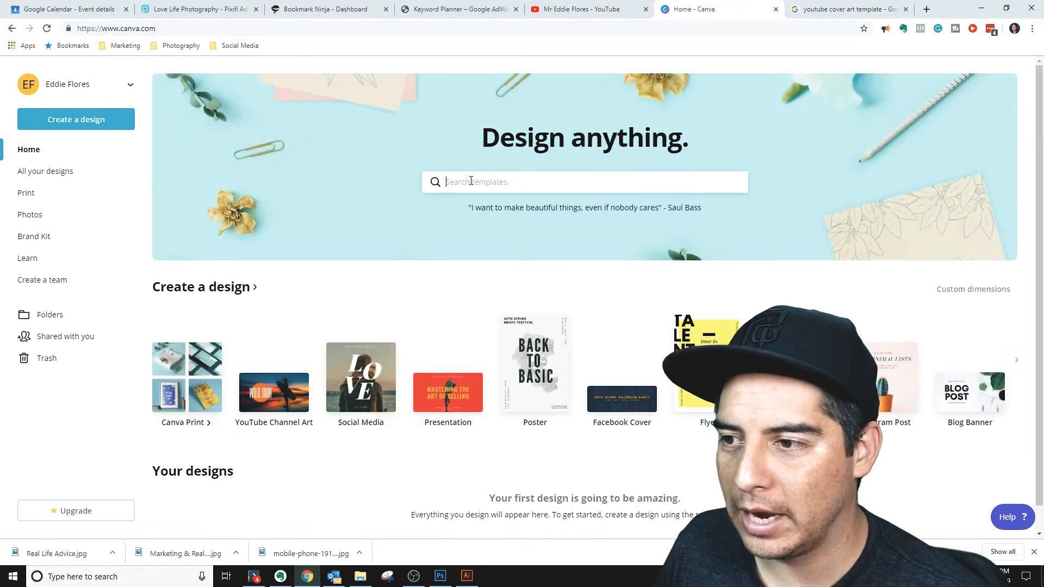
pyautogui.click(471, 181)
pyautogui.write('you')
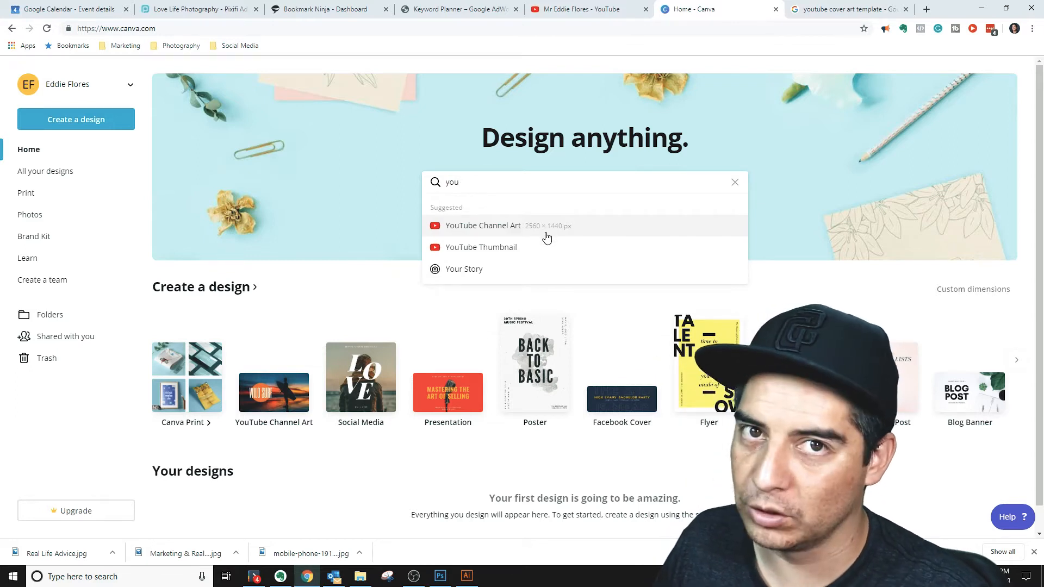
pyautogui.click(547, 236)
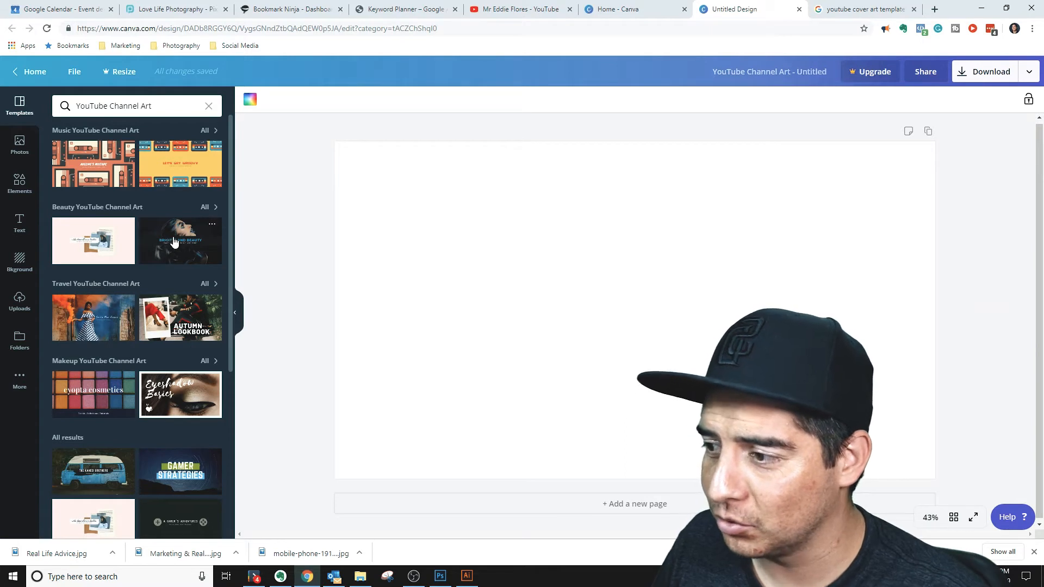
pyautogui.scroll(-1, 169, 242)
pyautogui.scroll(1, 137, 261)
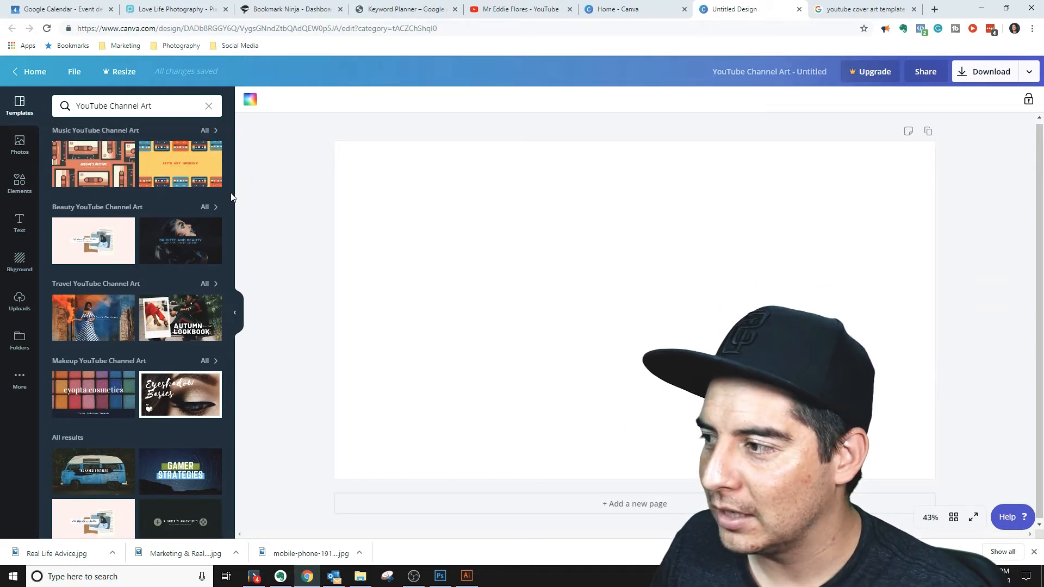
pyautogui.click(20, 150)
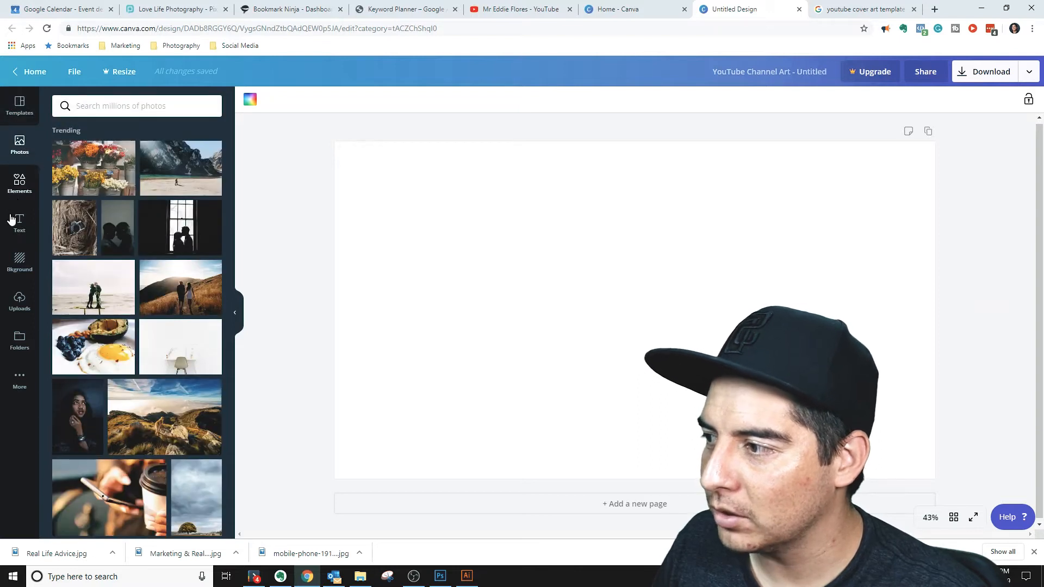
# - Add the uploaded YouTube channel art template image to the page and enlarge it to cover the whole page
pyautogui.click(18, 298)
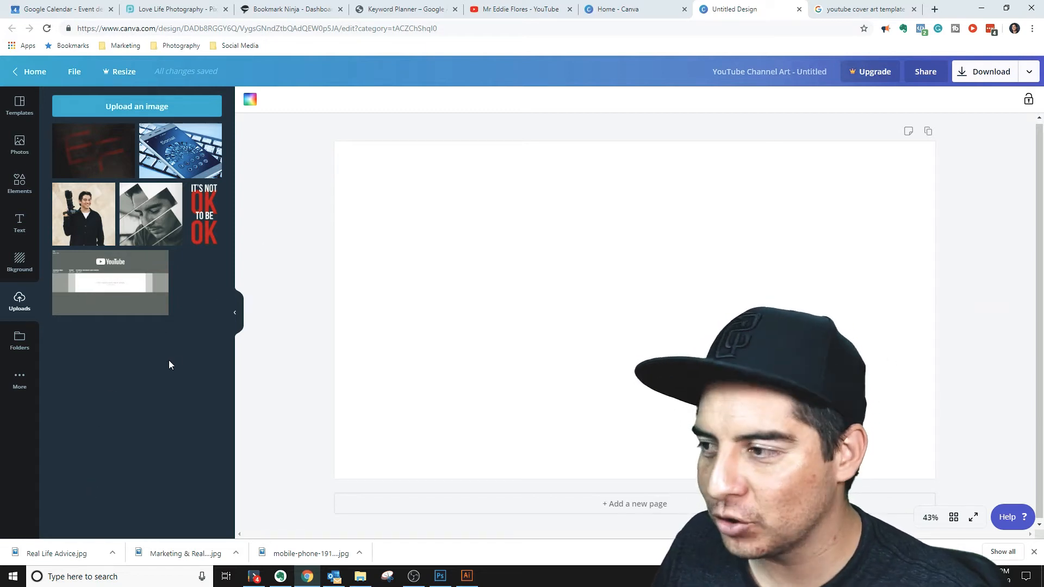
pyautogui.click(130, 109)
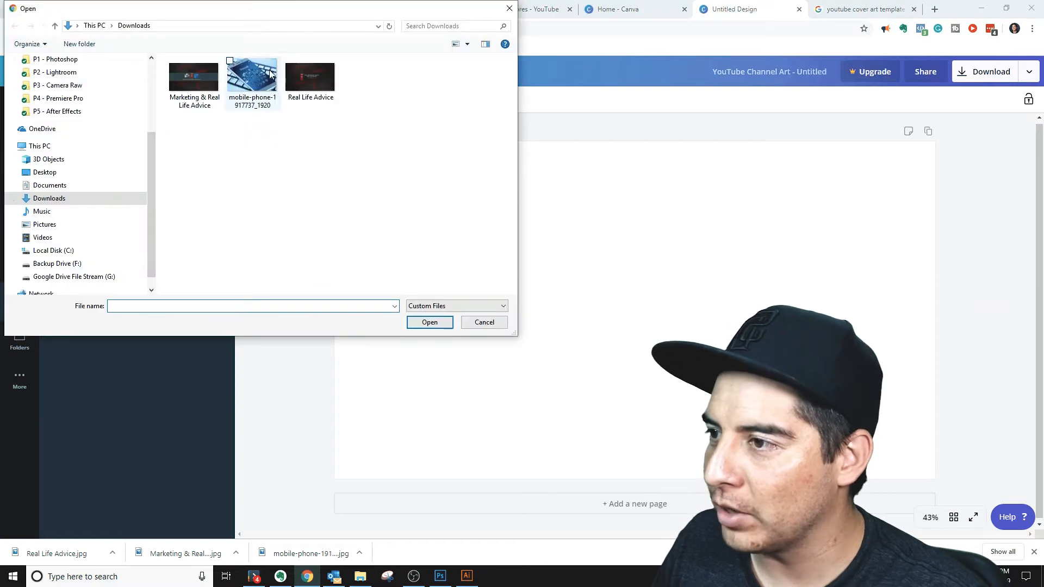
pyautogui.click(509, 9)
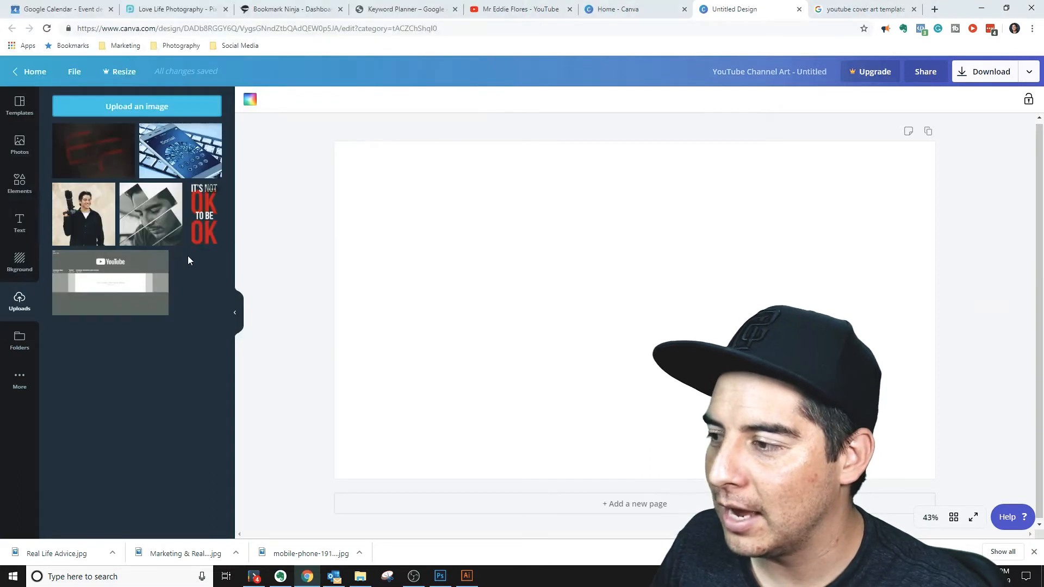
pyautogui.moveTo(103, 279); pyautogui.dragTo(129, 290)
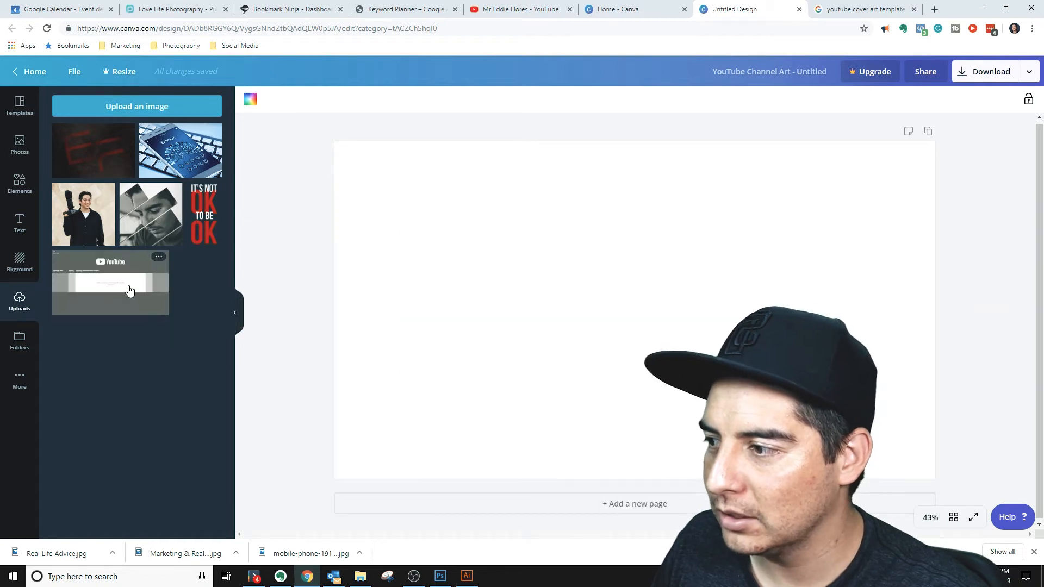
pyautogui.click(129, 289)
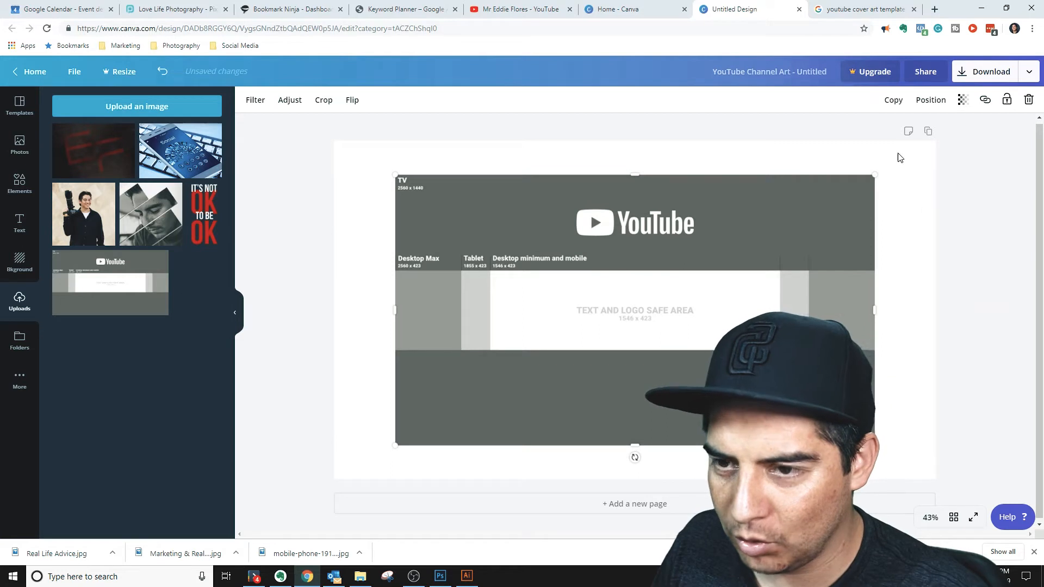
pyautogui.moveTo(874, 175); pyautogui.dragTo(954, 189)
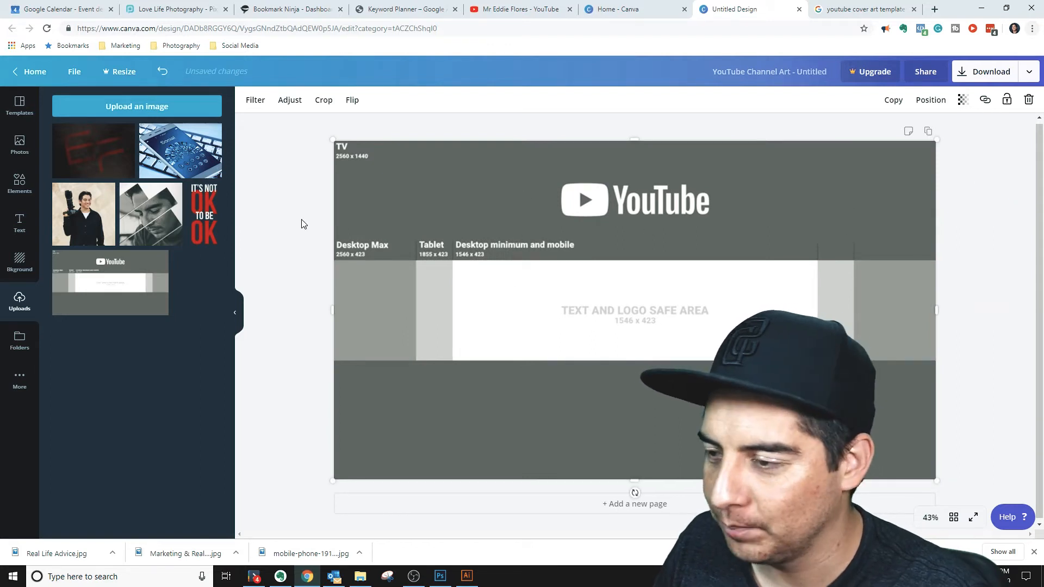
# - Set the channel art template image's transparency to 31 and deselect it
pyautogui.click(963, 100)
pyautogui.moveTo(938, 127); pyautogui.dragTo(886, 140)
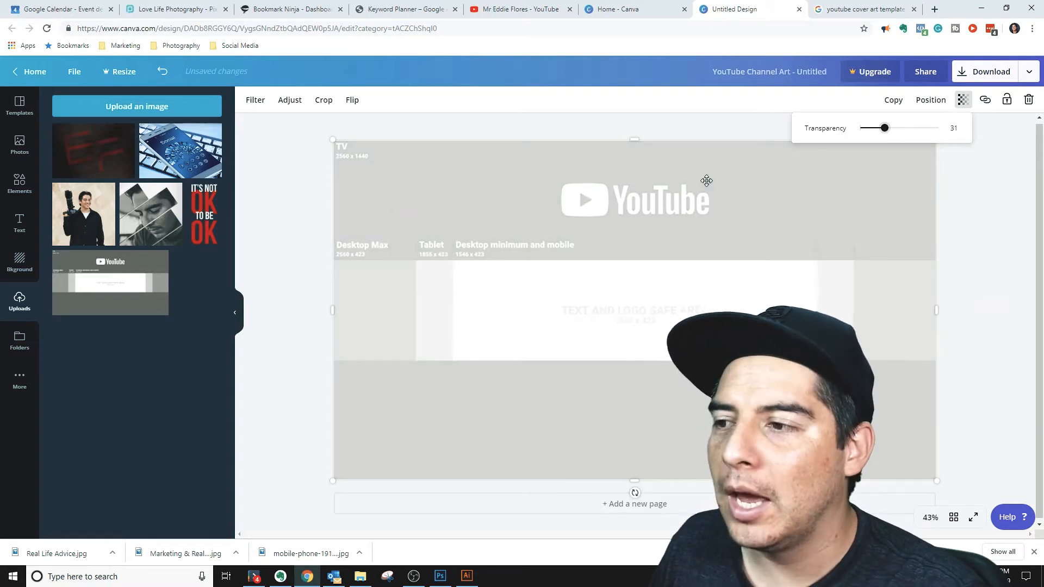
pyautogui.click(1001, 241)
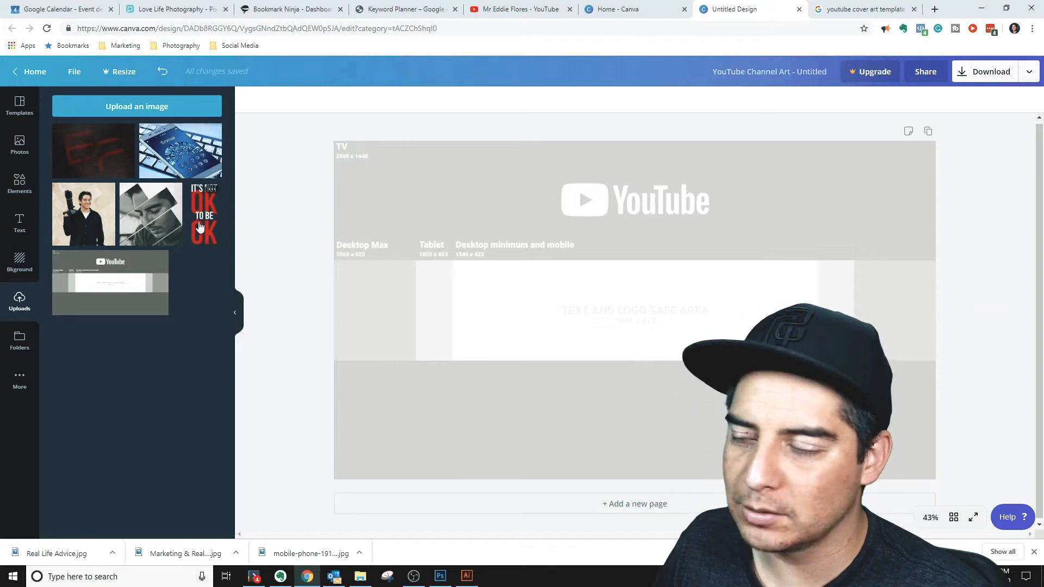
# - Upload the red EF logo image and place it, scaled down, in the centre of the text and logo safe area
pyautogui.moveTo(349, 585); pyautogui.dragTo(192, 414)
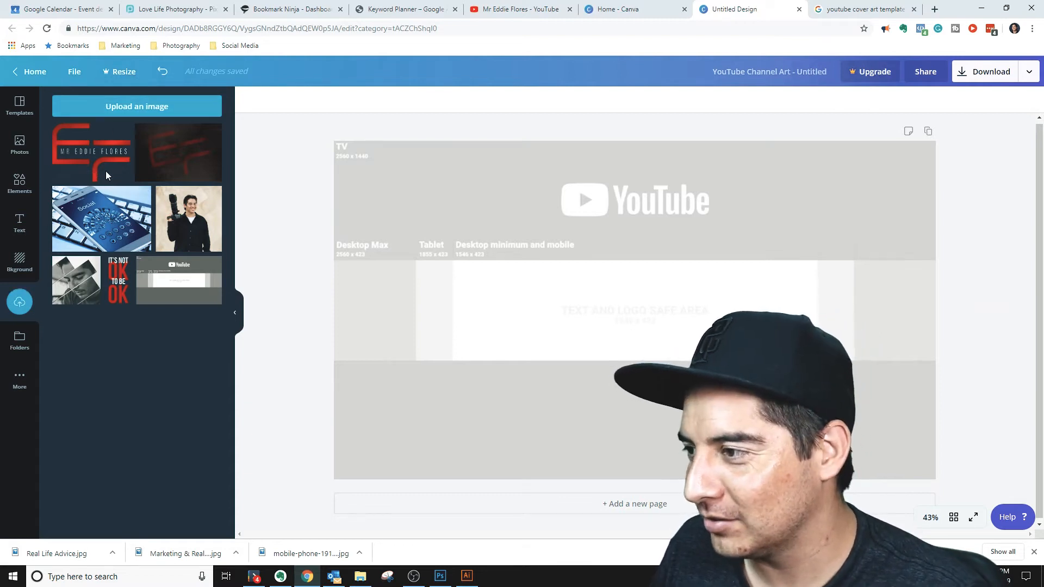
pyautogui.moveTo(105, 155); pyautogui.dragTo(515, 256)
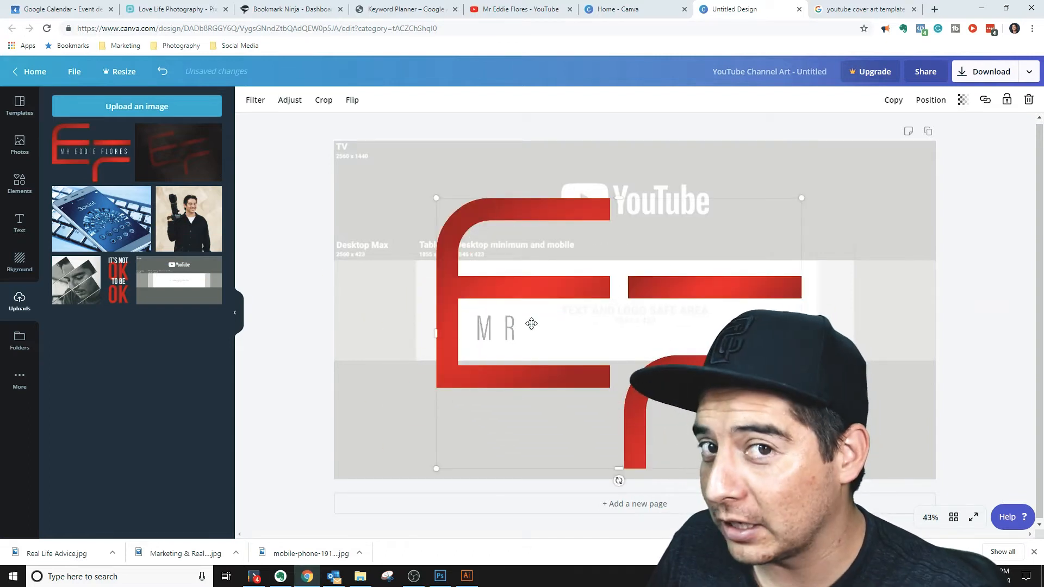
pyautogui.hotkey('ctrl', 'z')
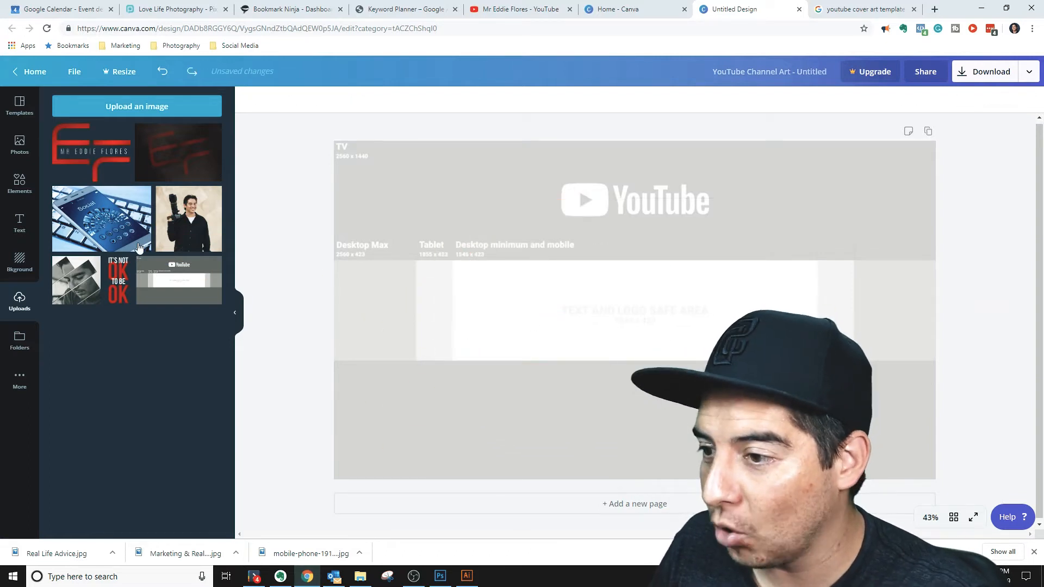
pyautogui.click(86, 160)
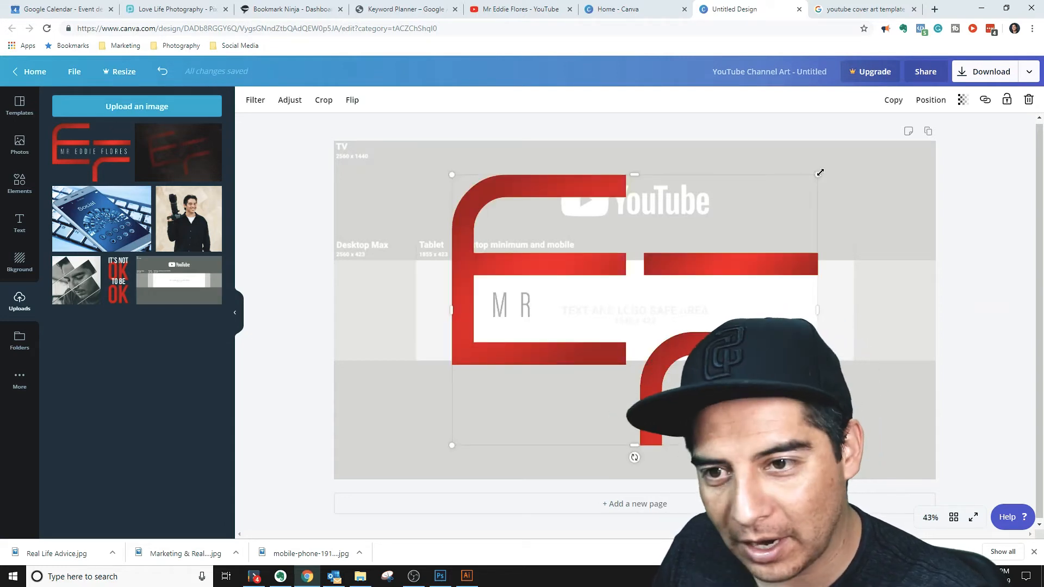
pyautogui.moveTo(819, 173); pyautogui.dragTo(637, 303)
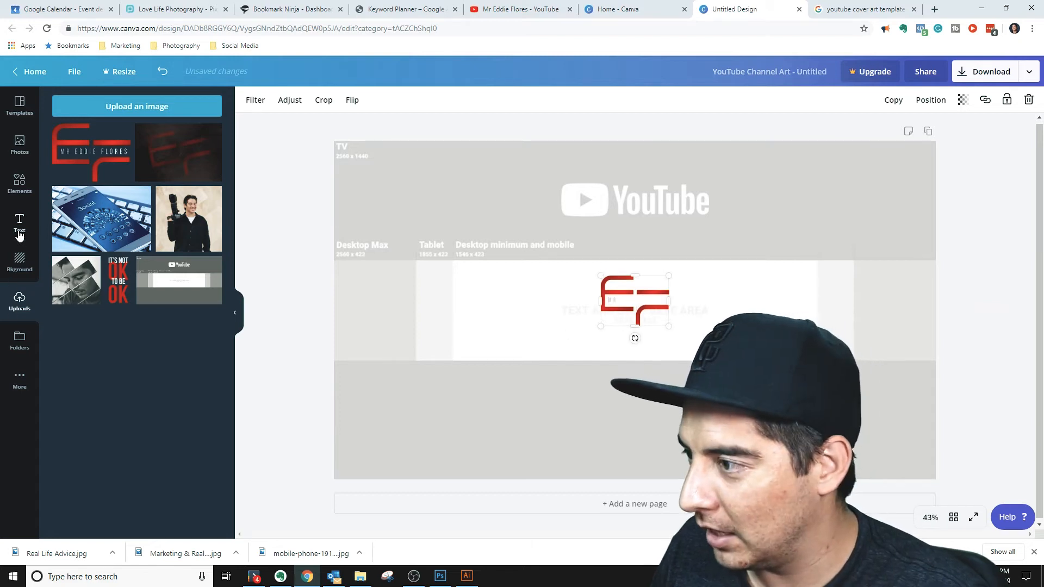
# - Add a heading below the logo reading "Real Business Advice"
pyautogui.click(20, 235)
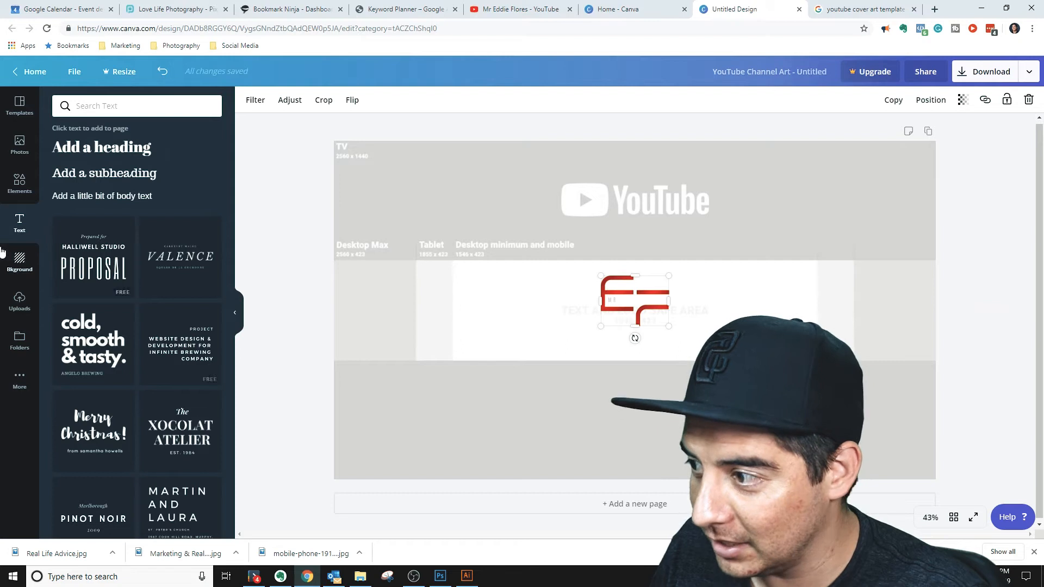
pyautogui.click(102, 147)
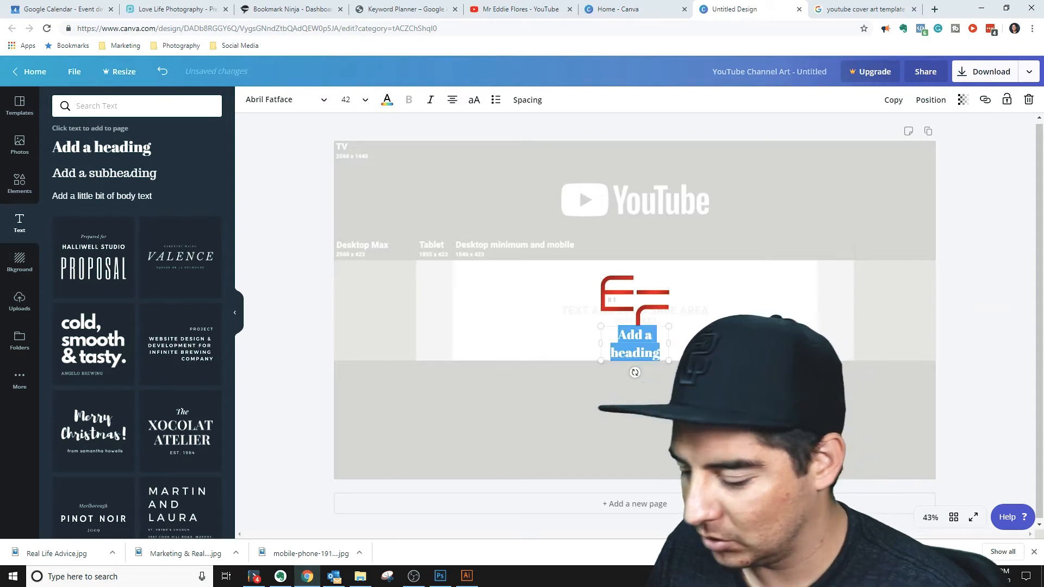
pyautogui.write('Real')
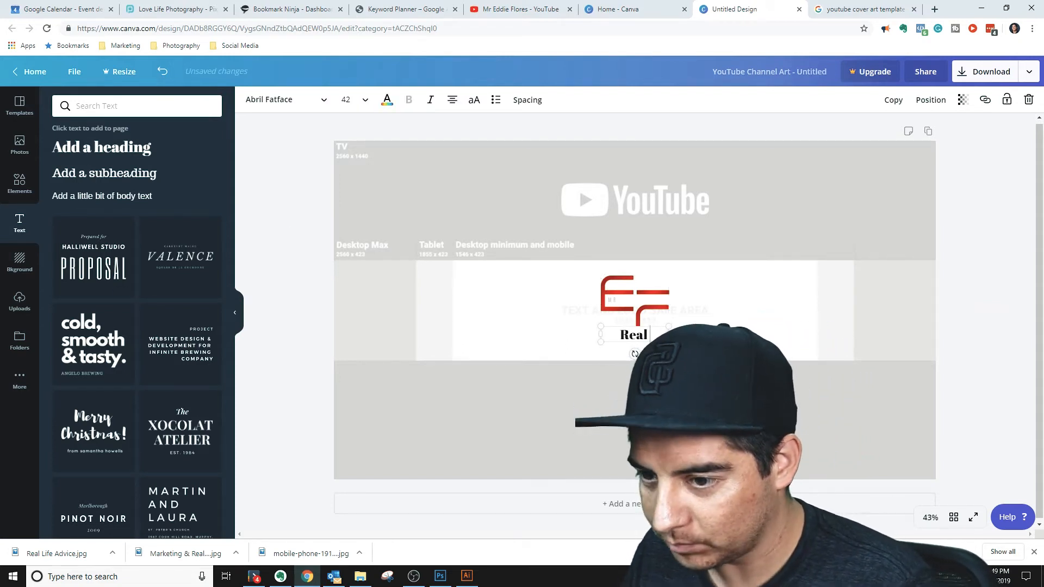
pyautogui.write(' Mark')
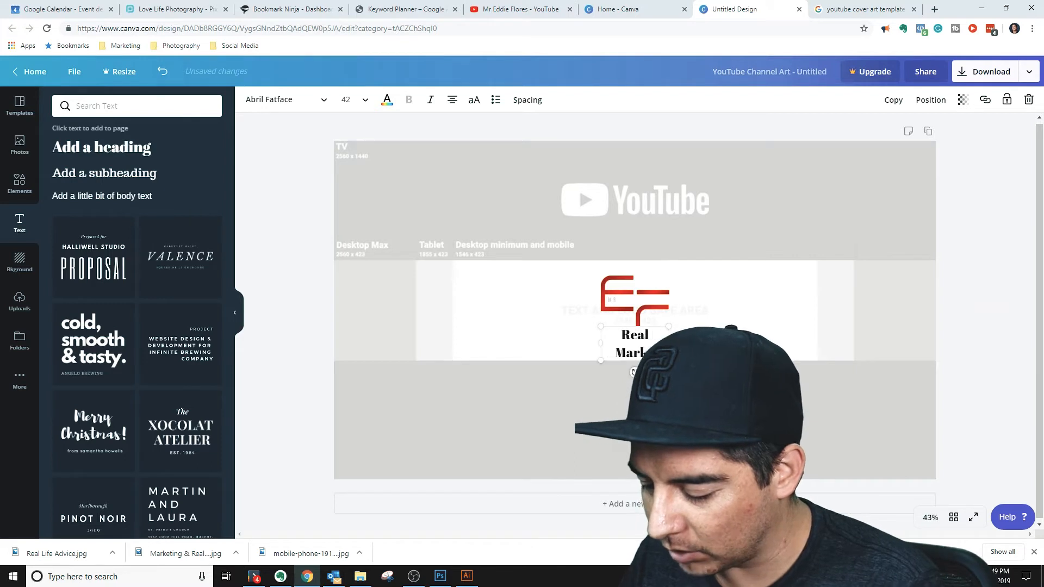
pyautogui.write('eting')
pyautogui.hotkey('ctrl', 'shift', 'Left')
pyautogui.write('Busin')
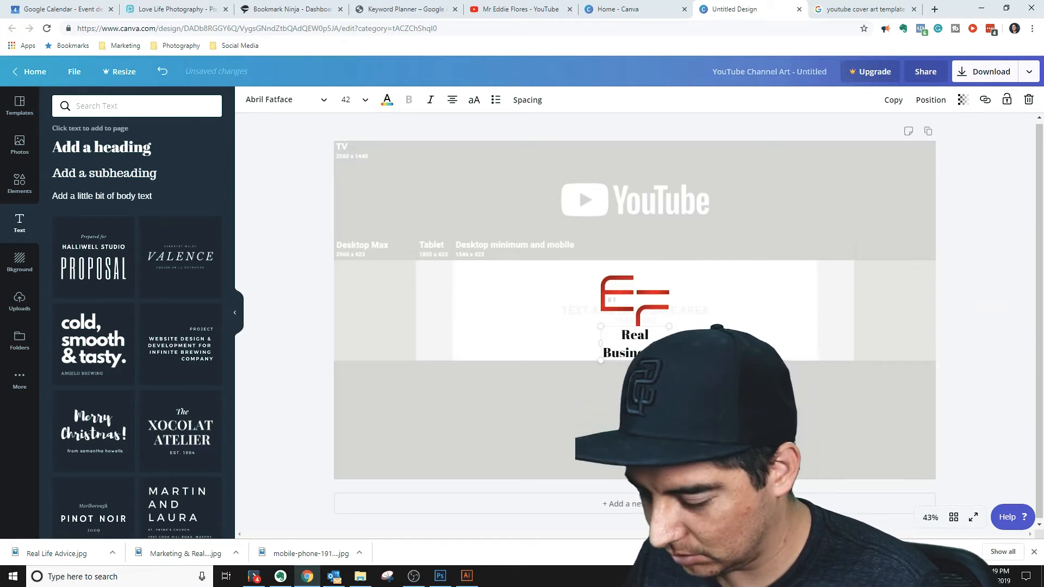
pyautogui.write('ess Advice')
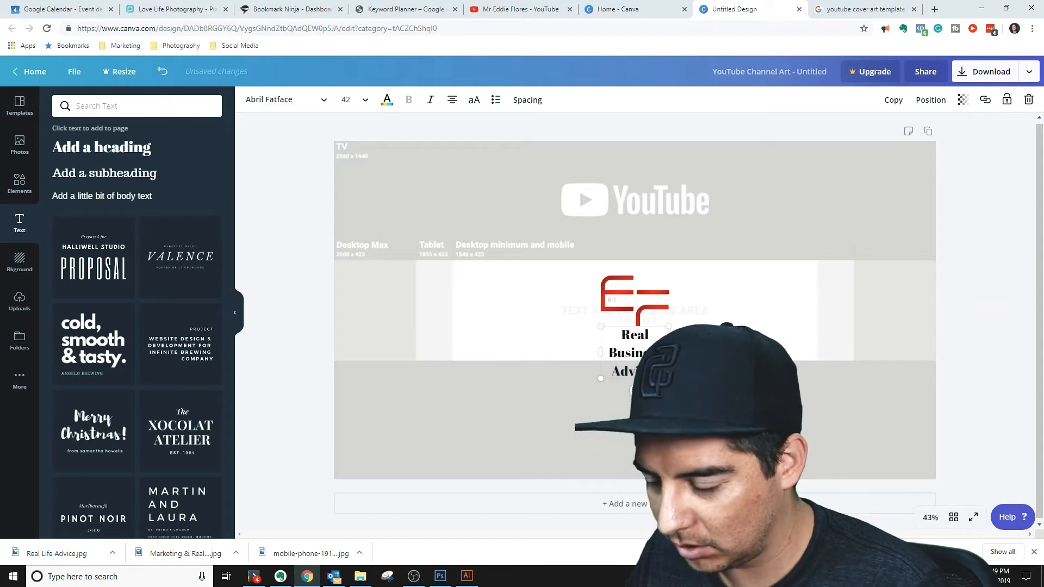
# - Reword the heading as "Real Business & Life Advice" and widen its text box so it fits on one line
pyautogui.write('. Real')
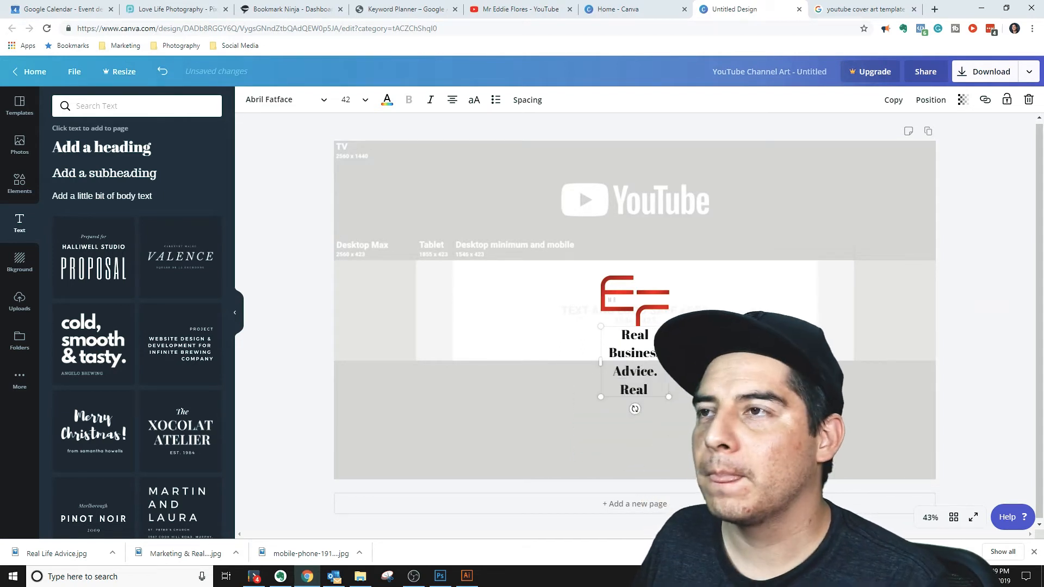
pyautogui.write(' L')
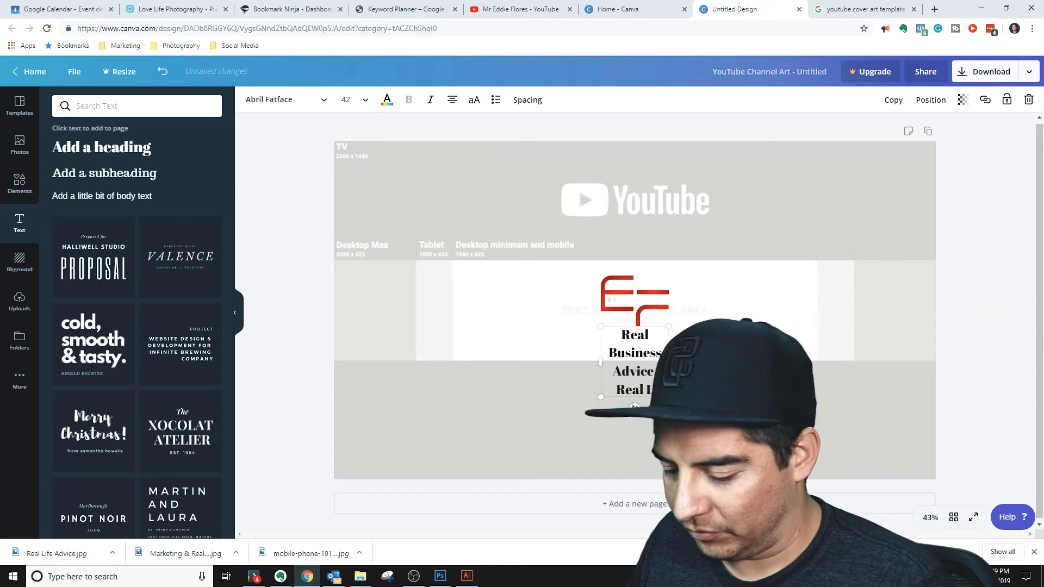
pyautogui.press('BackSpace')
pyautogui.press('BackSpace')
pyautogui.press('BackSpace')
pyautogui.press('BackSpace')
pyautogui.press('BackSpace')
pyautogui.press('BackSpace')
pyautogui.press('BackSpace')
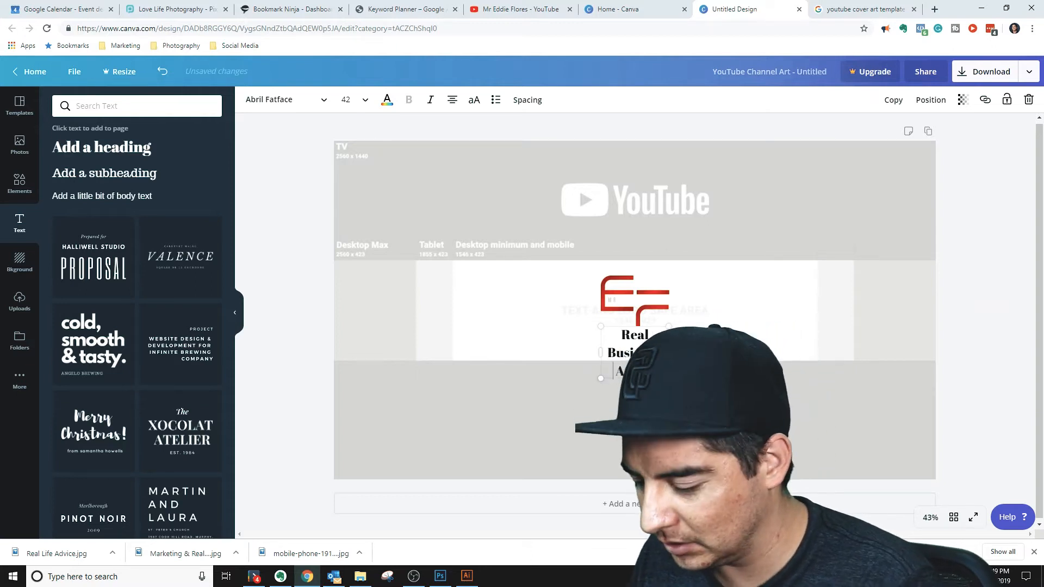
pyautogui.write('Life')
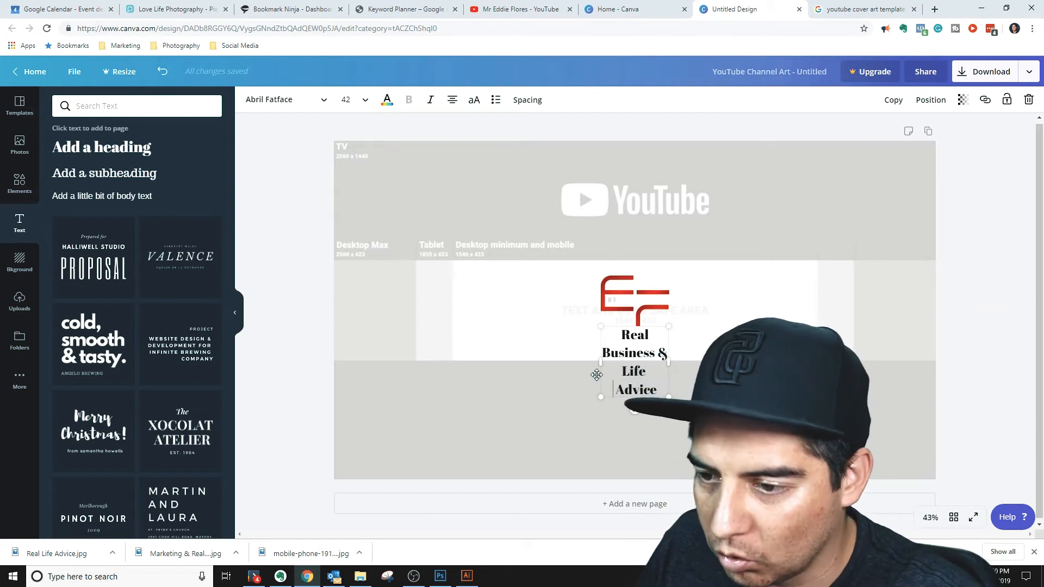
pyautogui.moveTo(600, 364); pyautogui.dragTo(512, 365)
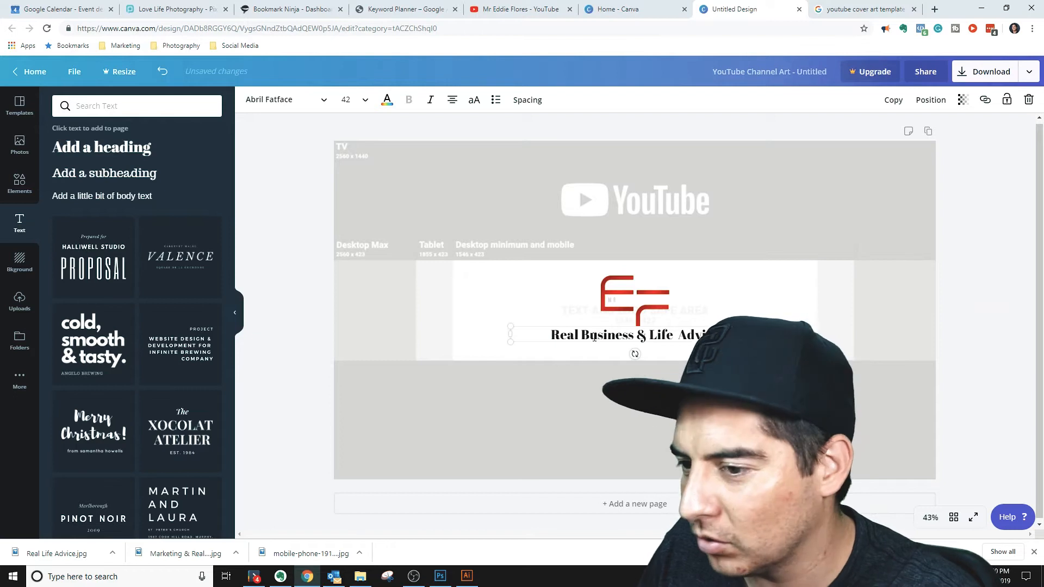
# - Change the colour of the entire heading text to the light gray default colour
pyautogui.hotkey('ctrl', 'a')
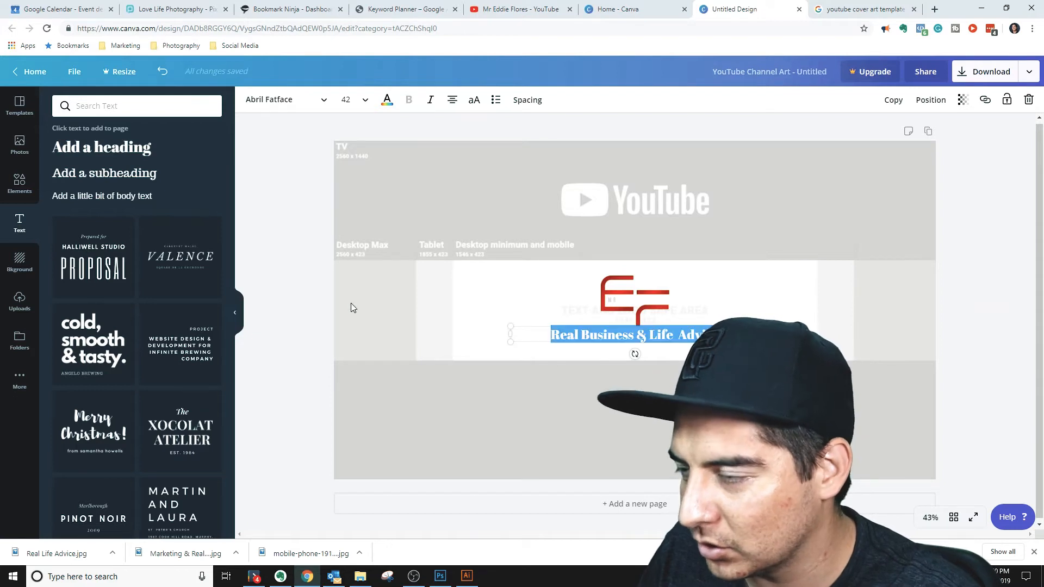
pyautogui.click(387, 100)
pyautogui.click(180, 192)
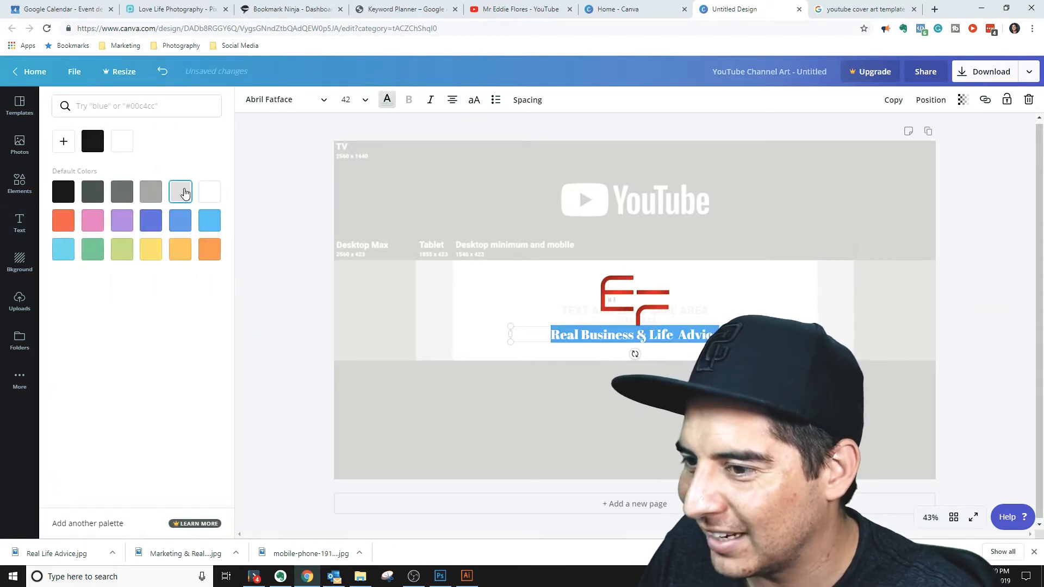
# - Set the heading in uppercase Amiko Bold and widen its letter spacing
pyautogui.click(287, 103)
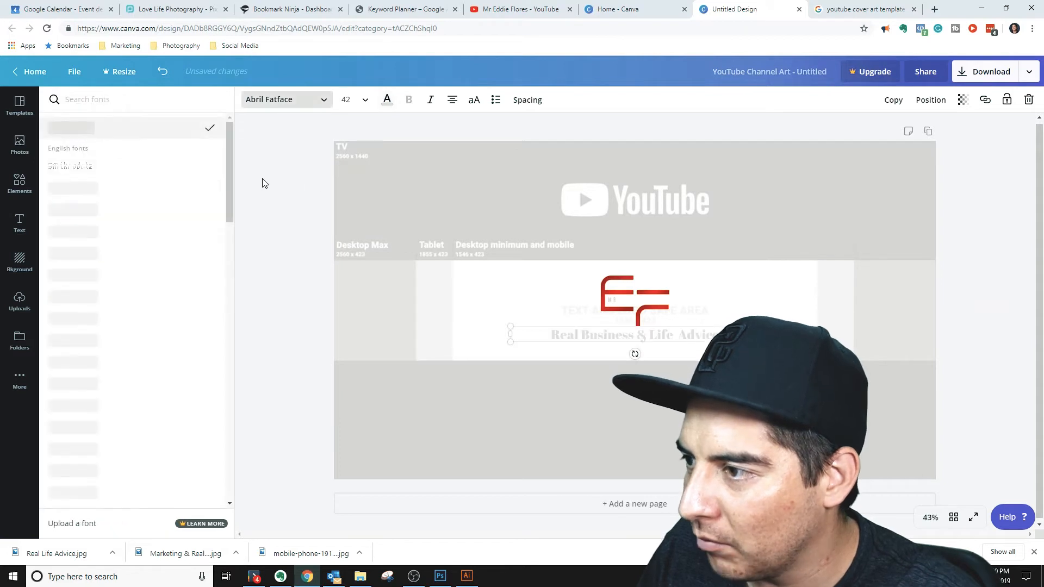
pyautogui.moveTo(230, 175); pyautogui.dragTo(231, 233)
pyautogui.scroll(-3, 231, 297)
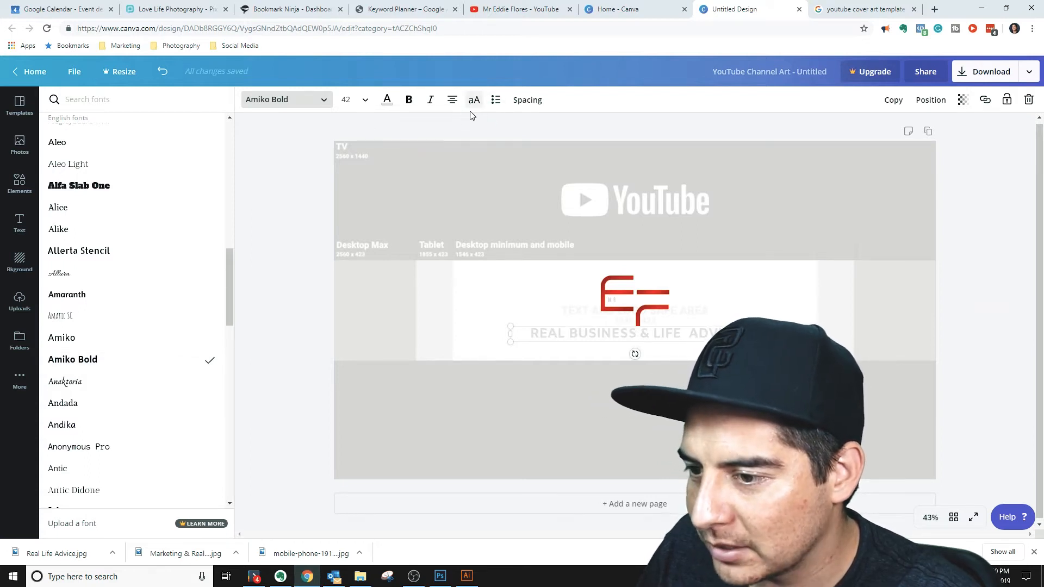
pyautogui.click(517, 106)
pyautogui.moveTo(583, 135)
pyautogui.mouseDown()
pyautogui.moveTo(632, 138)
pyautogui.moveTo(571, 143)
pyautogui.moveTo(592, 143)
pyautogui.mouseUp()
# - Set the heading's font size to 28 and shift the heading and logo slightly down within the safe area
pyautogui.click(350, 100)
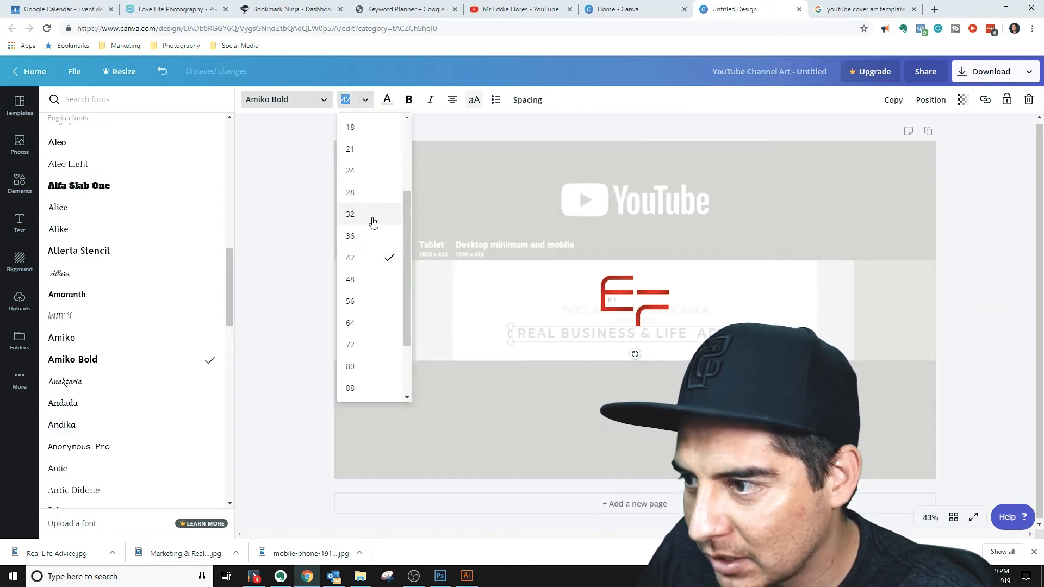
pyautogui.click(361, 192)
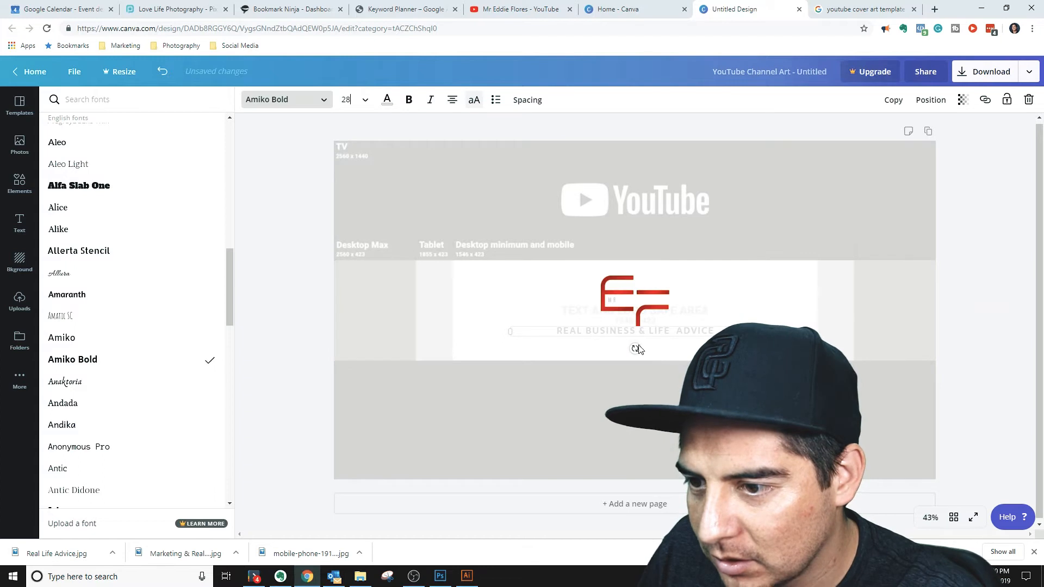
pyautogui.click(320, 441)
pyautogui.moveTo(585, 331); pyautogui.dragTo(583, 345)
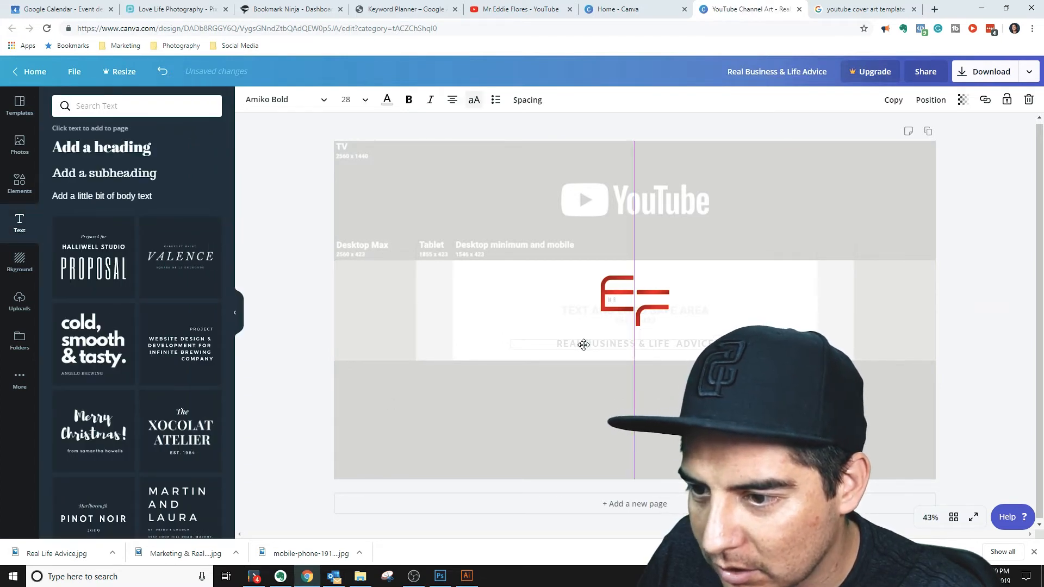
pyautogui.moveTo(610, 305); pyautogui.dragTo(615, 342)
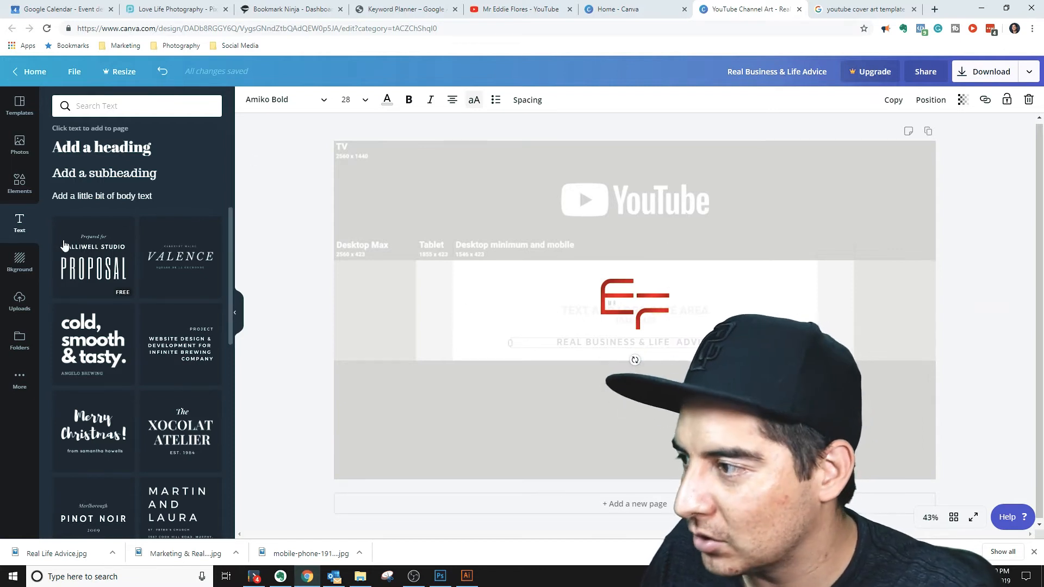
# - Add a square shape and reduce its height to match the upper and lower limits of the safe area
pyautogui.click(19, 144)
pyautogui.click(20, 183)
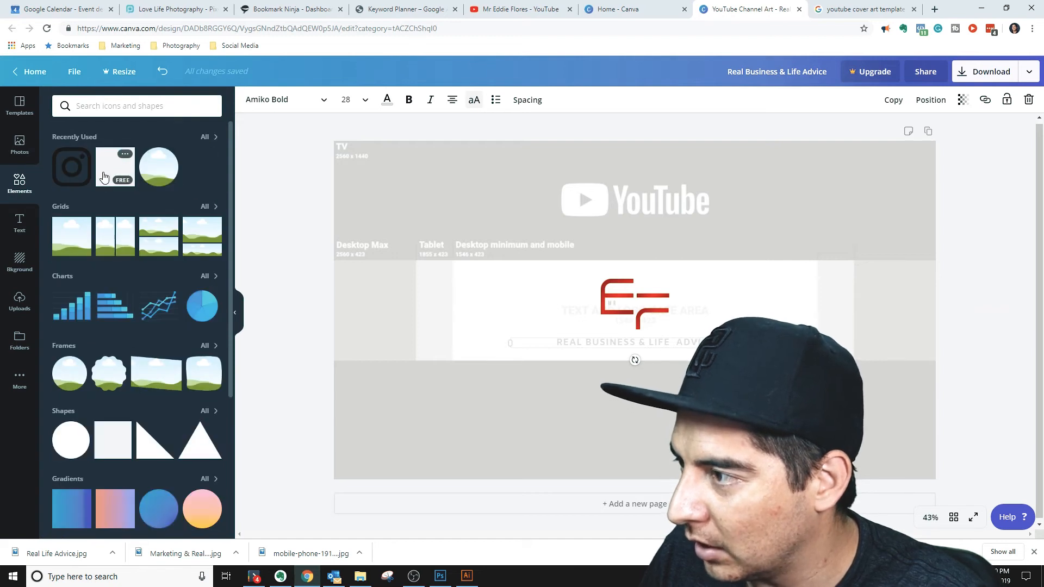
pyautogui.click(114, 444)
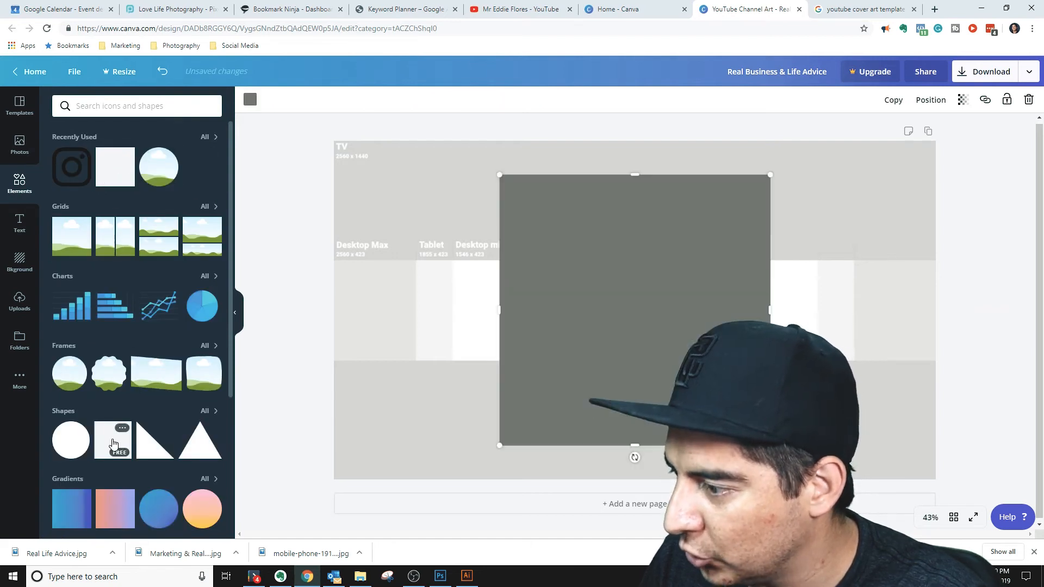
pyautogui.moveTo(634, 175); pyautogui.dragTo(633, 260)
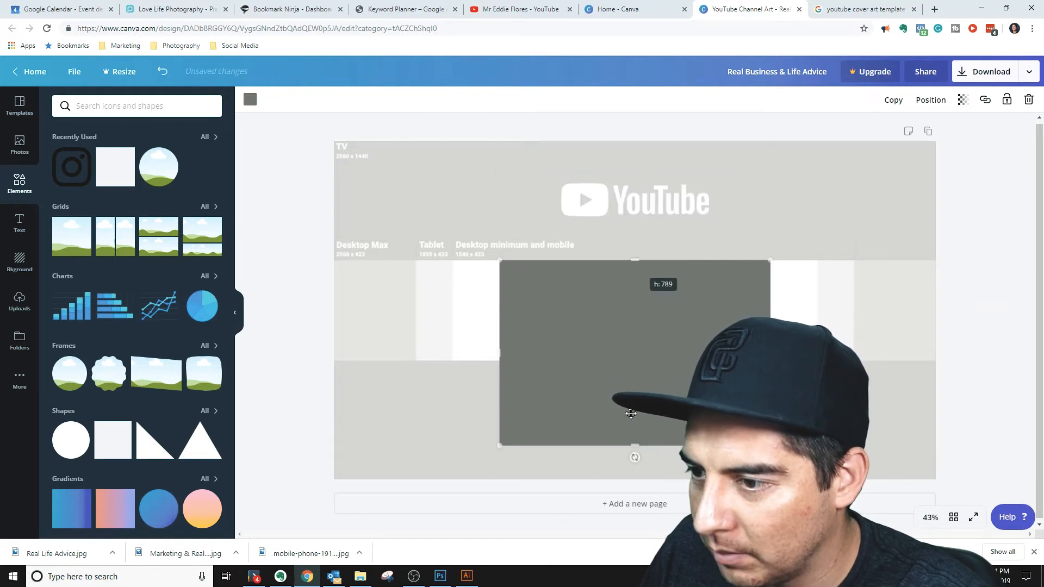
pyautogui.moveTo(634, 445); pyautogui.dragTo(633, 359)
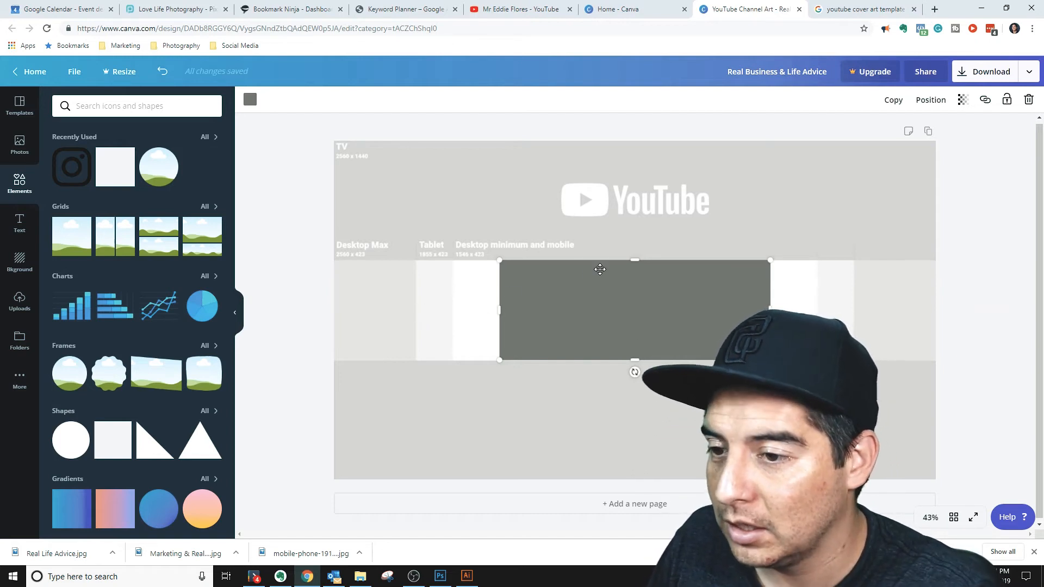
# - Inset the gray rectangle's upper and lower edges slightly and stretch it past both sides of the canvas
pyautogui.moveTo(634, 260); pyautogui.dragTo(633, 267)
pyautogui.moveTo(634, 354); pyautogui.dragTo(617, 319)
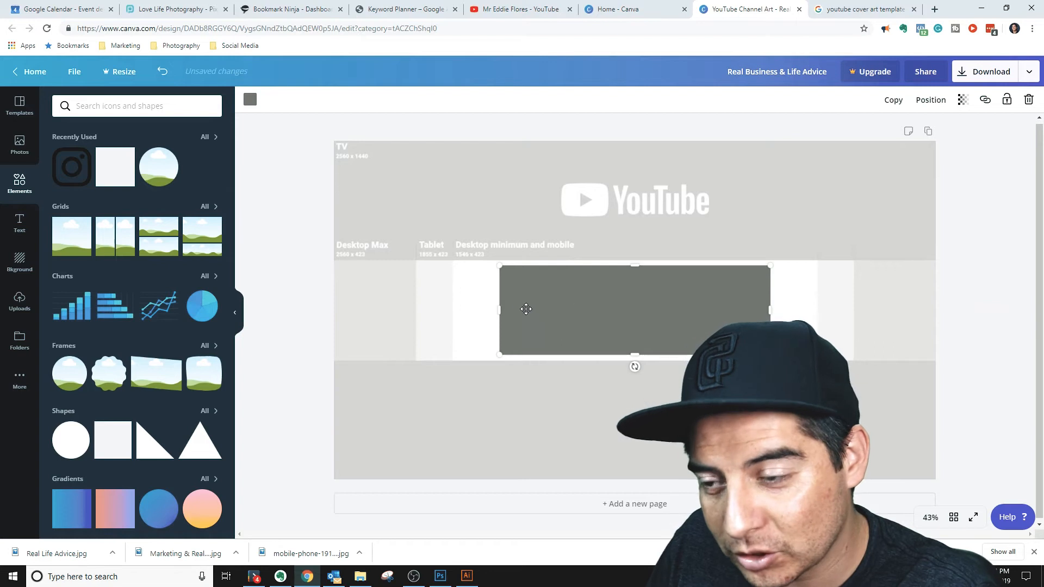
pyautogui.moveTo(500, 312); pyautogui.dragTo(331, 308)
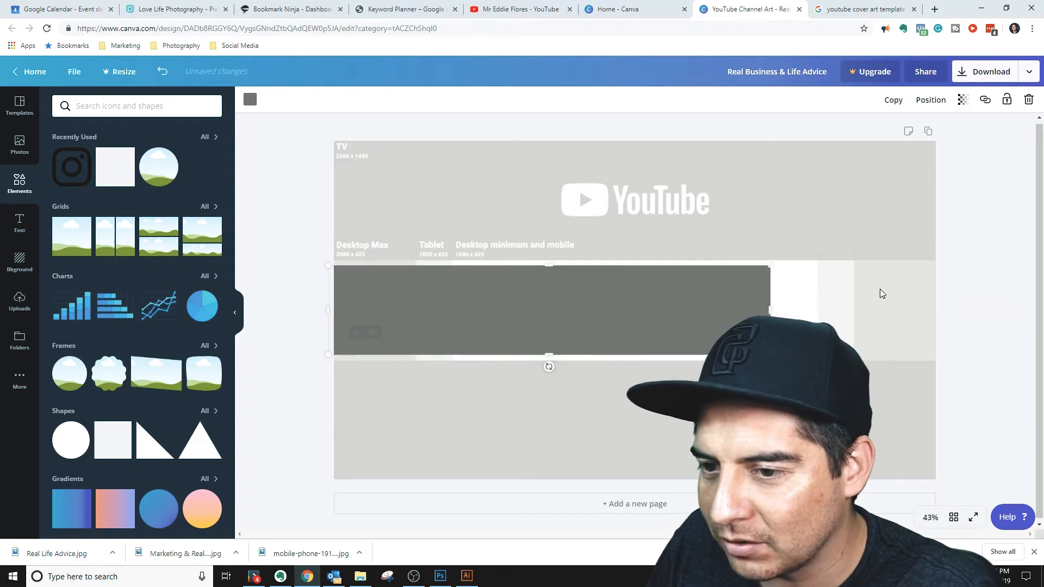
pyautogui.moveTo(768, 307); pyautogui.dragTo(953, 305)
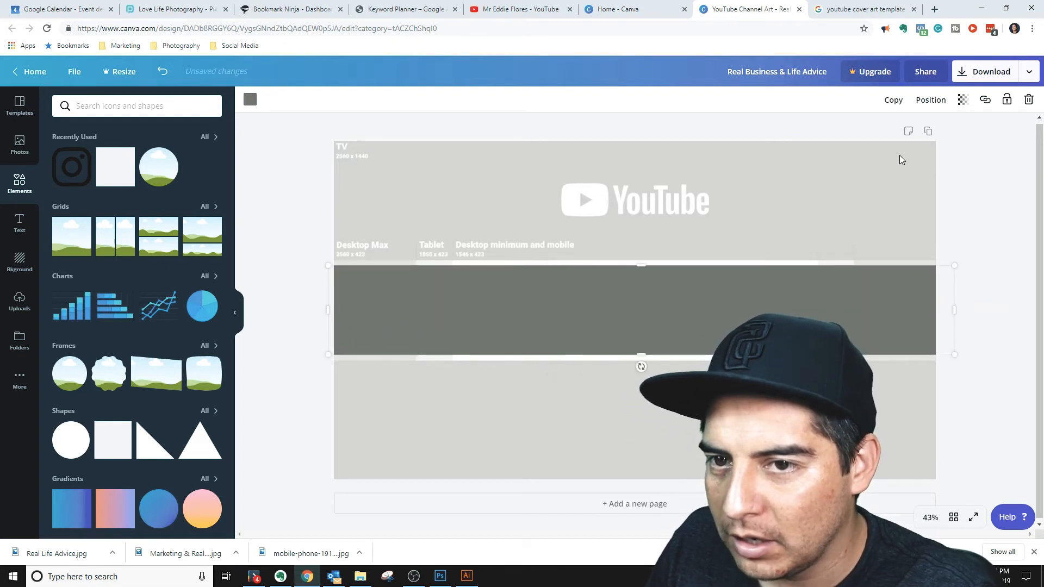
# - Send the gray band backward so it sits behind the logo and heading
pyautogui.click(927, 104)
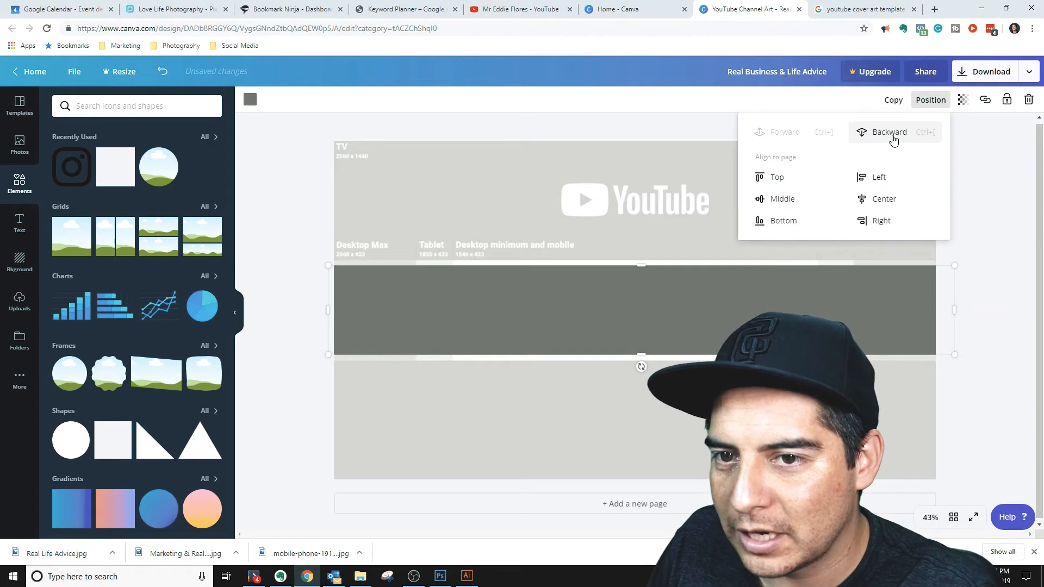
pyautogui.click(892, 137)
pyautogui.click(863, 138)
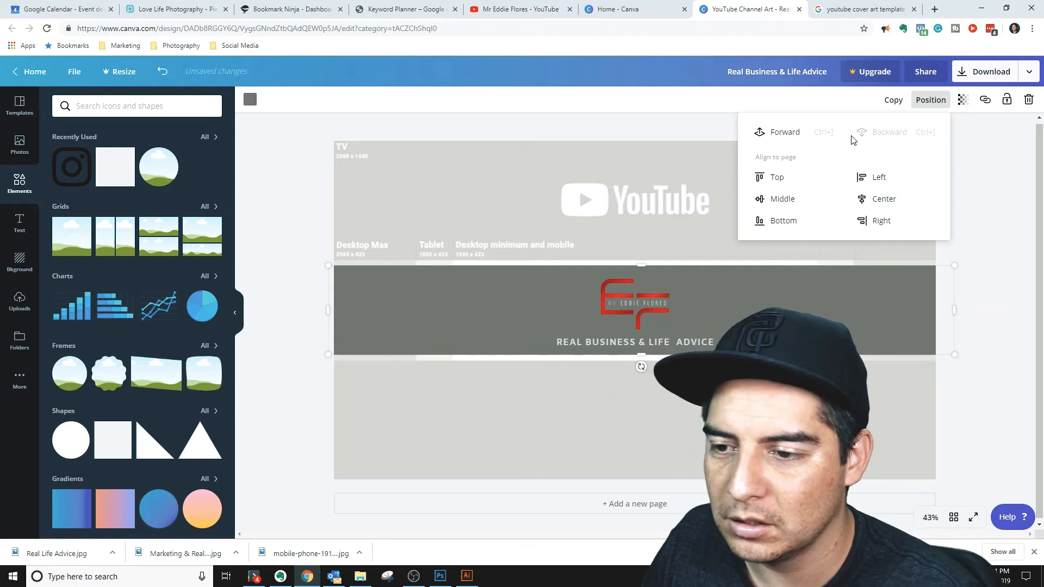
pyautogui.click(287, 241)
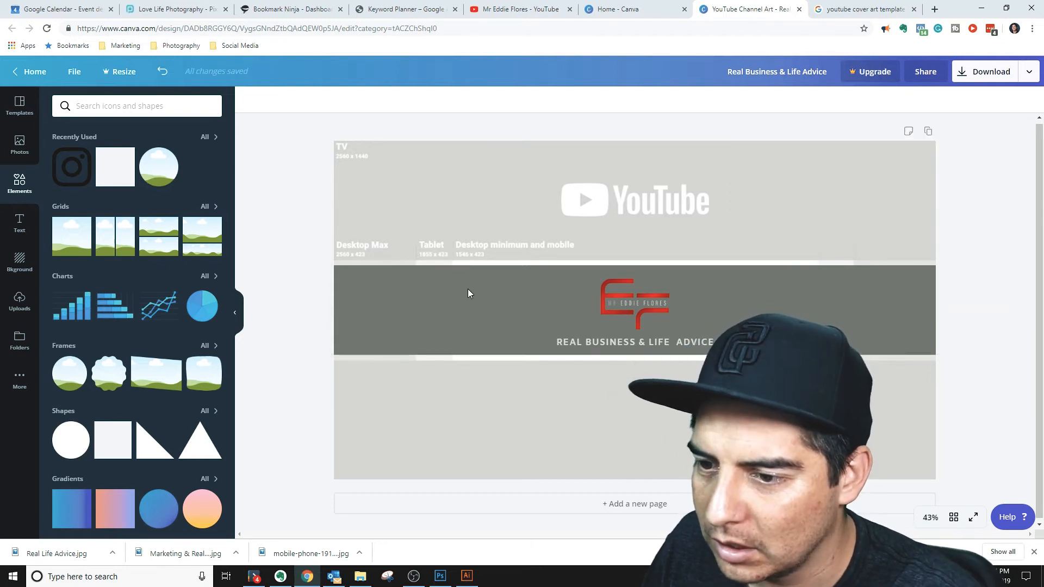
# - Delete the YouTube sizing template from the background
pyautogui.click(447, 177)
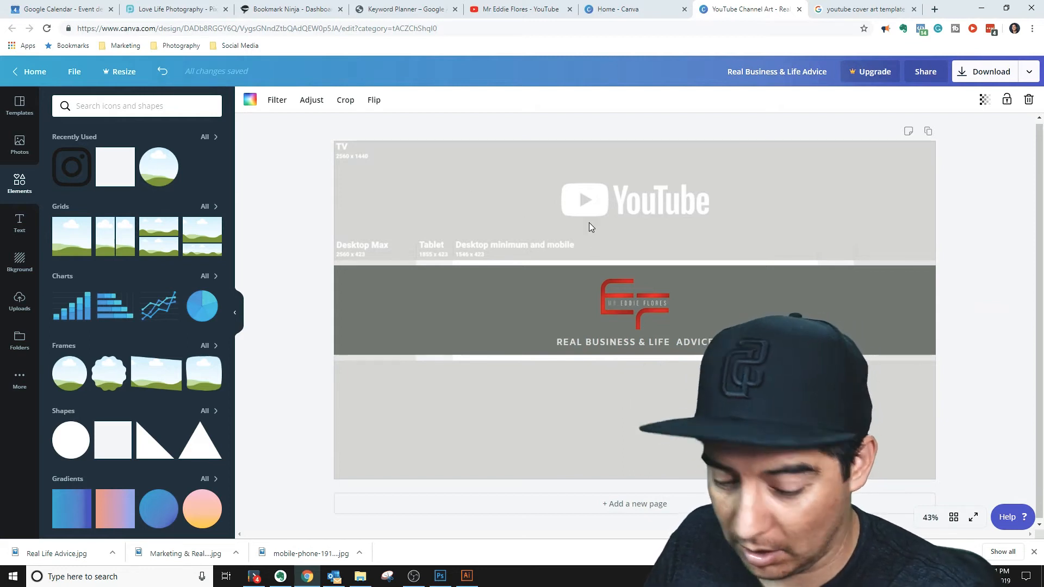
pyautogui.press('Delete')
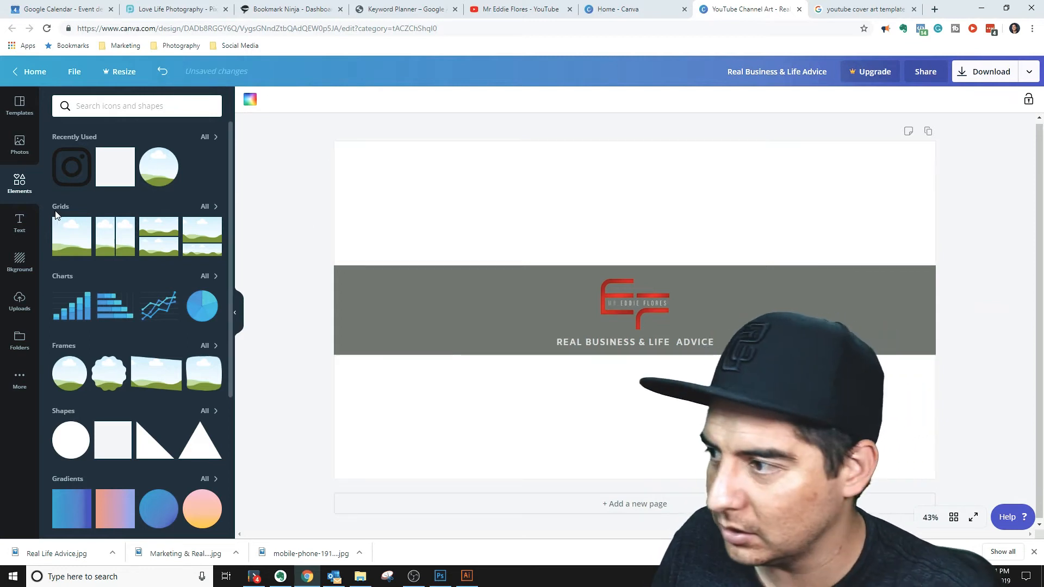
# - Cover the whole canvas with the uploaded dark EF texture image and send it behind the band, logo and heading
pyautogui.click(19, 145)
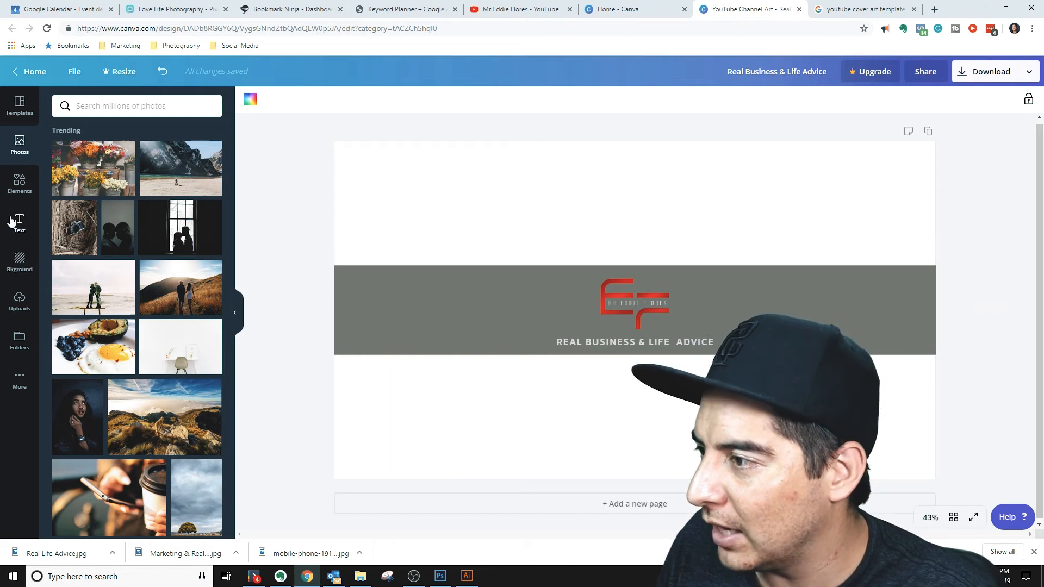
pyautogui.click(16, 307)
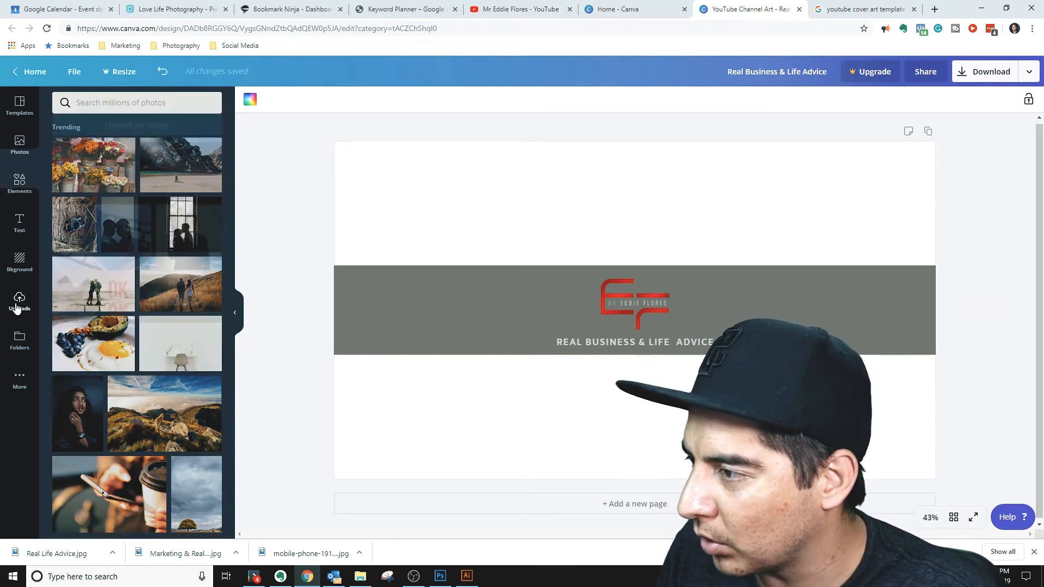
pyautogui.click(158, 170)
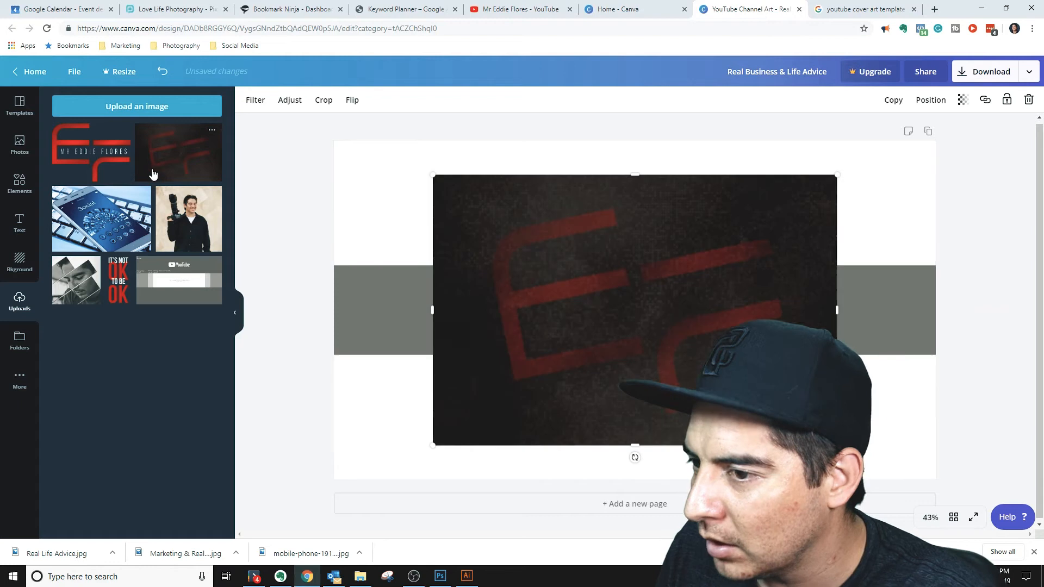
pyautogui.moveTo(833, 175); pyautogui.dragTo(949, 120)
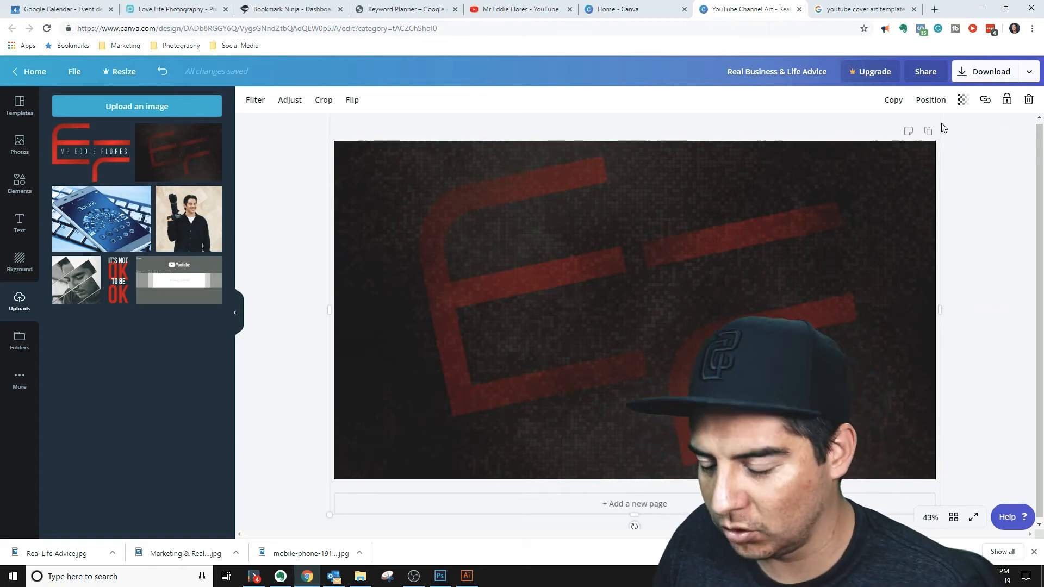
pyautogui.hotkey('ctrl', '[')
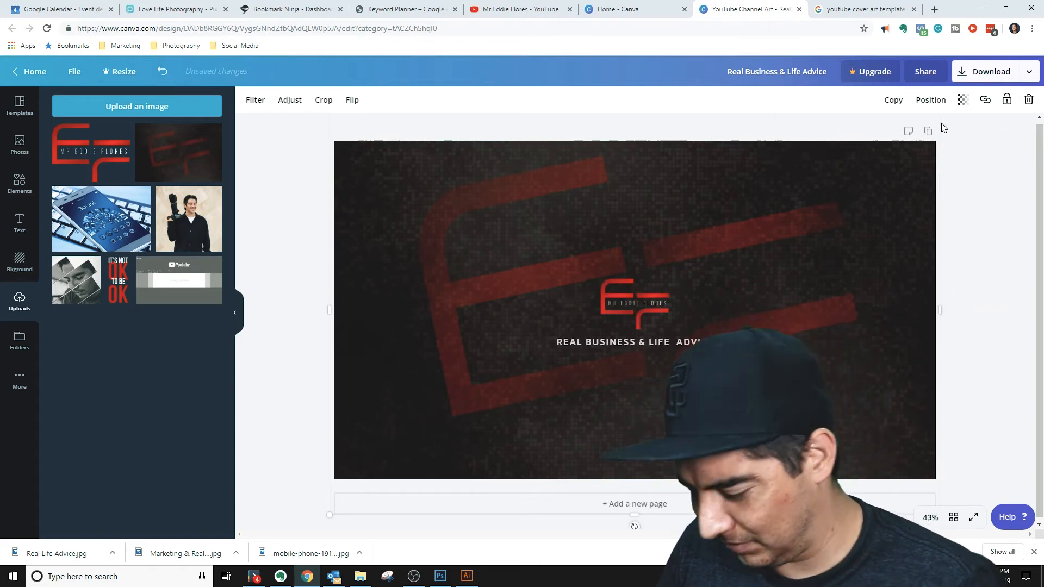
pyautogui.hotkey('ctrl', '[')
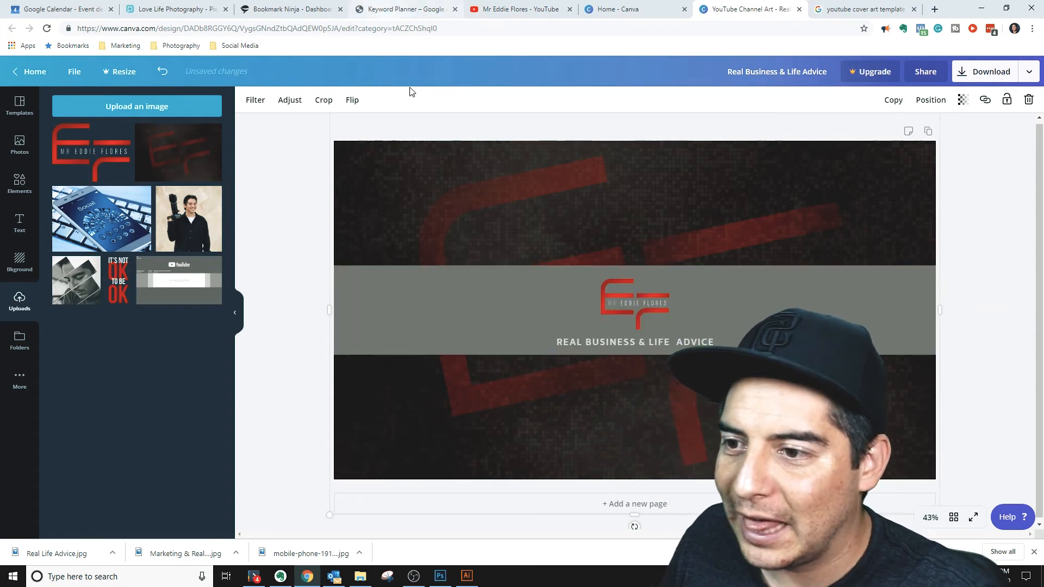
# - Recolour the band to dark blue-gray #2a2f32 and set its transparency to 69
pyautogui.click(457, 299)
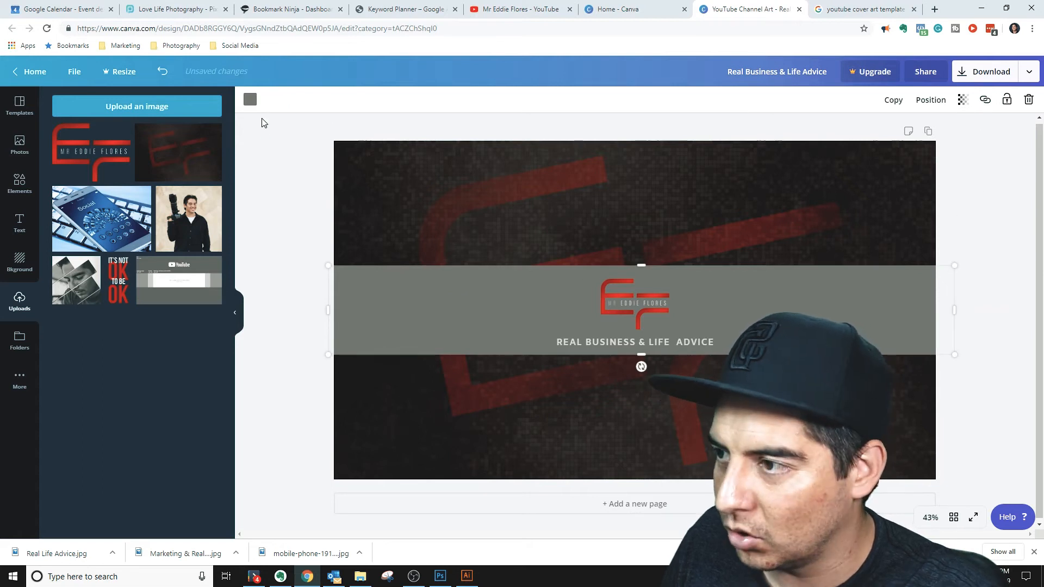
pyautogui.click(250, 100)
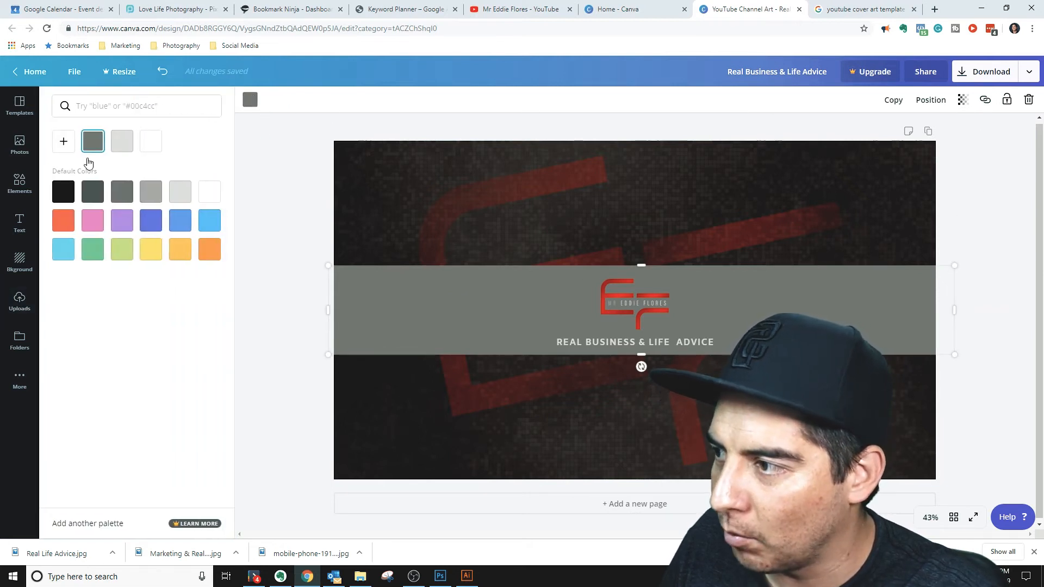
pyautogui.click(63, 143)
pyautogui.click(73, 215)
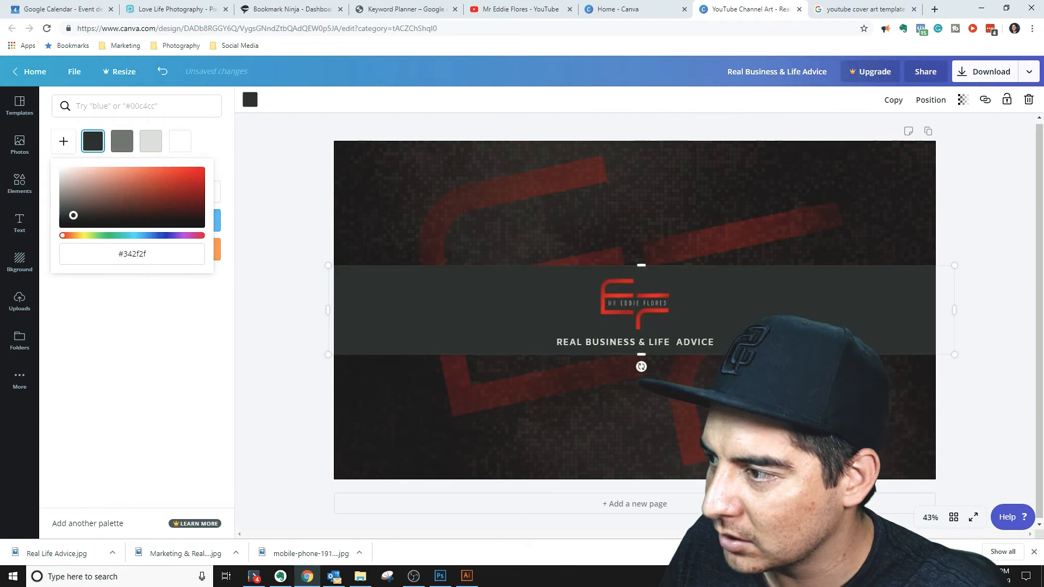
pyautogui.moveTo(133, 235); pyautogui.dragTo(143, 238)
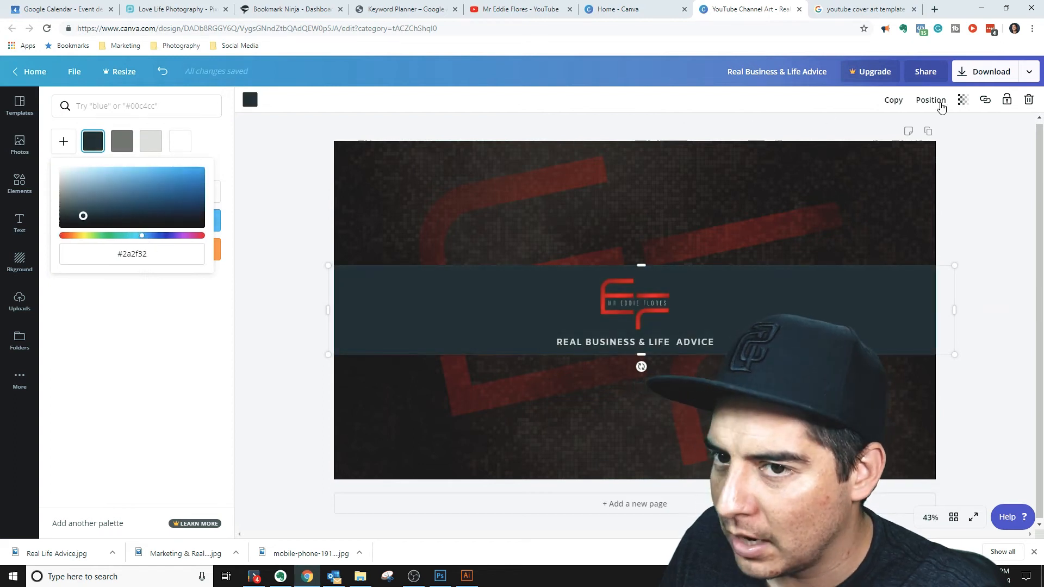
pyautogui.click(963, 100)
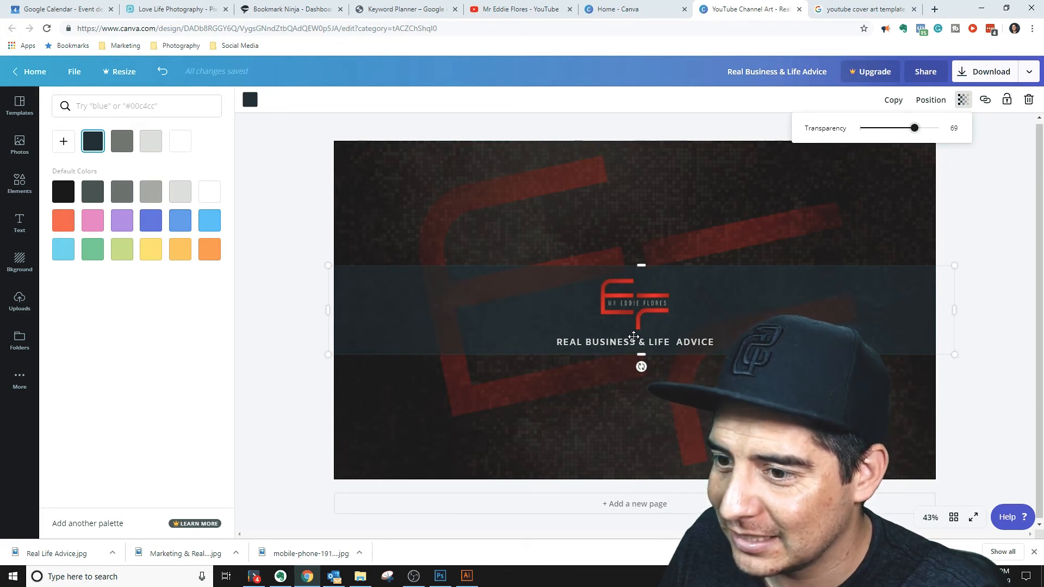
# - Nudge the heading and logo slightly up so they sit evenly within the band
pyautogui.moveTo(635, 348); pyautogui.dragTo(635, 342)
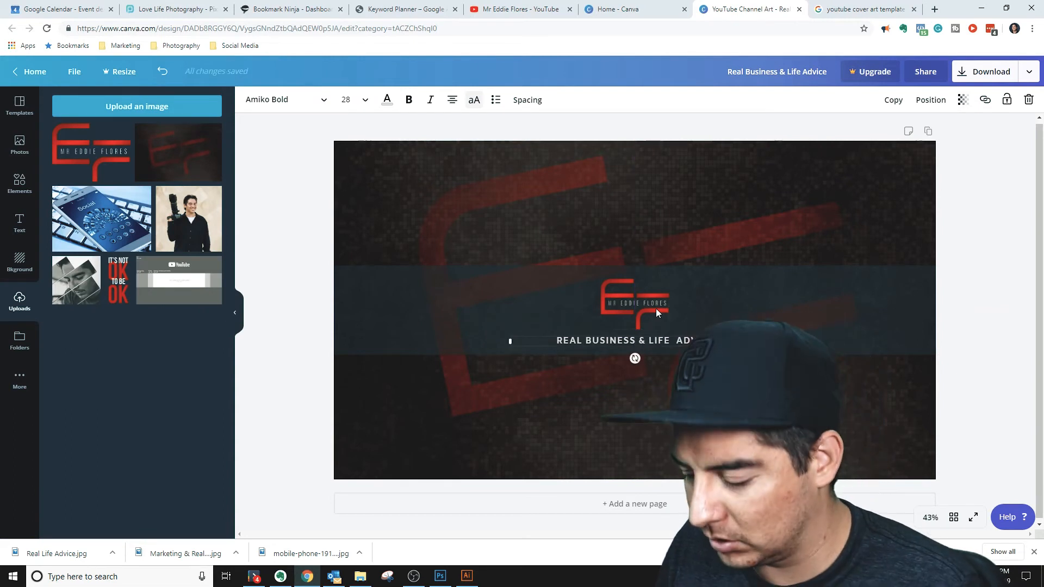
pyautogui.scroll(5, 656, 309)
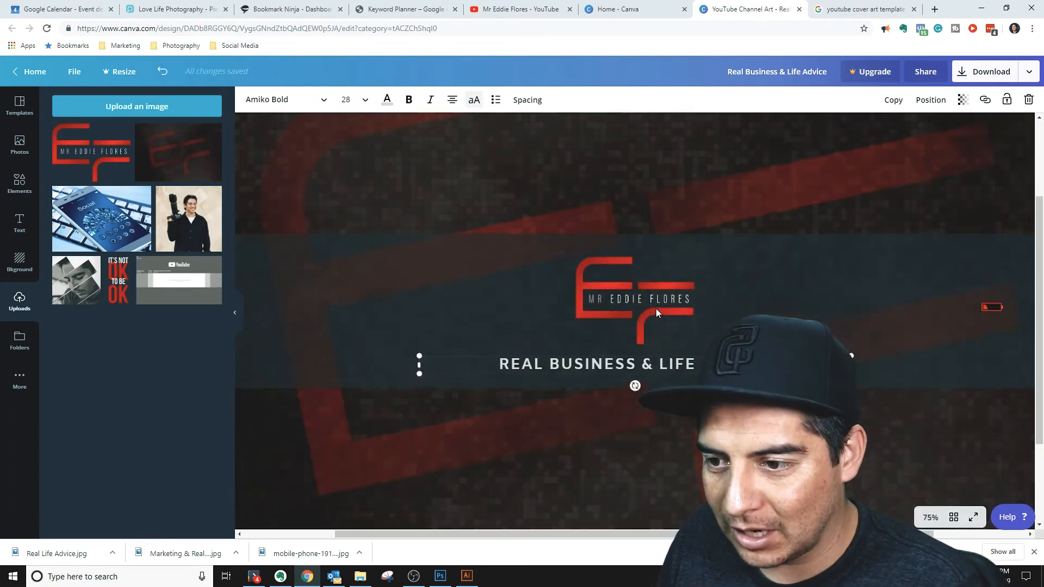
pyautogui.moveTo(647, 385); pyautogui.dragTo(642, 338)
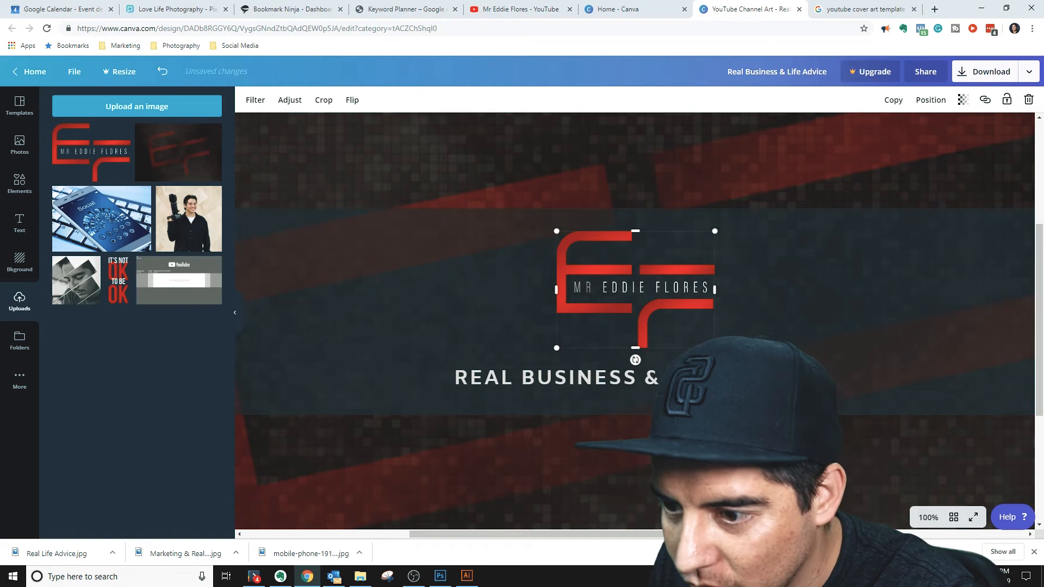
pyautogui.hotkey('ctrl', '-')
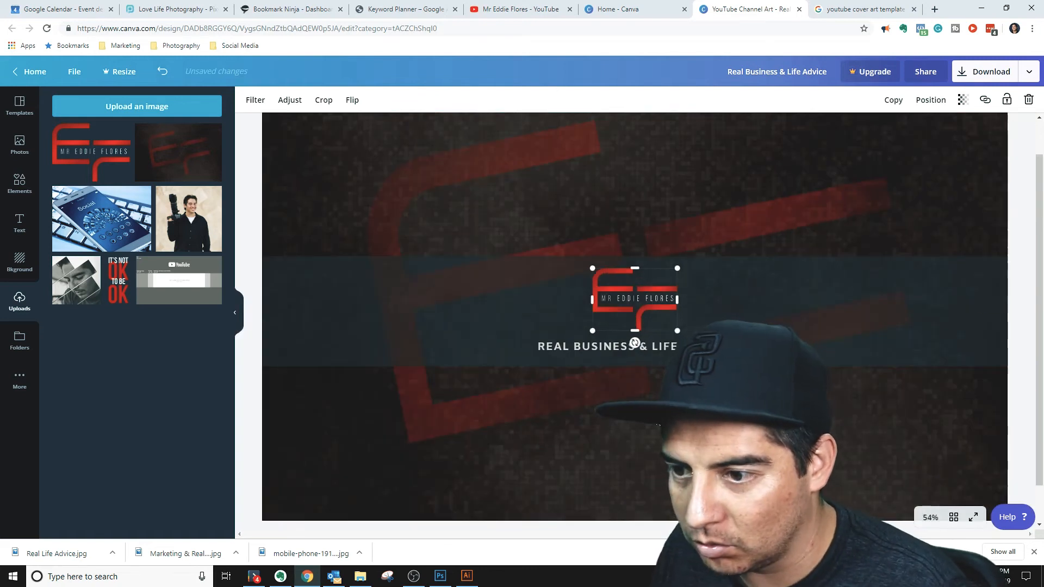
pyautogui.hotkey('ctrl', '-')
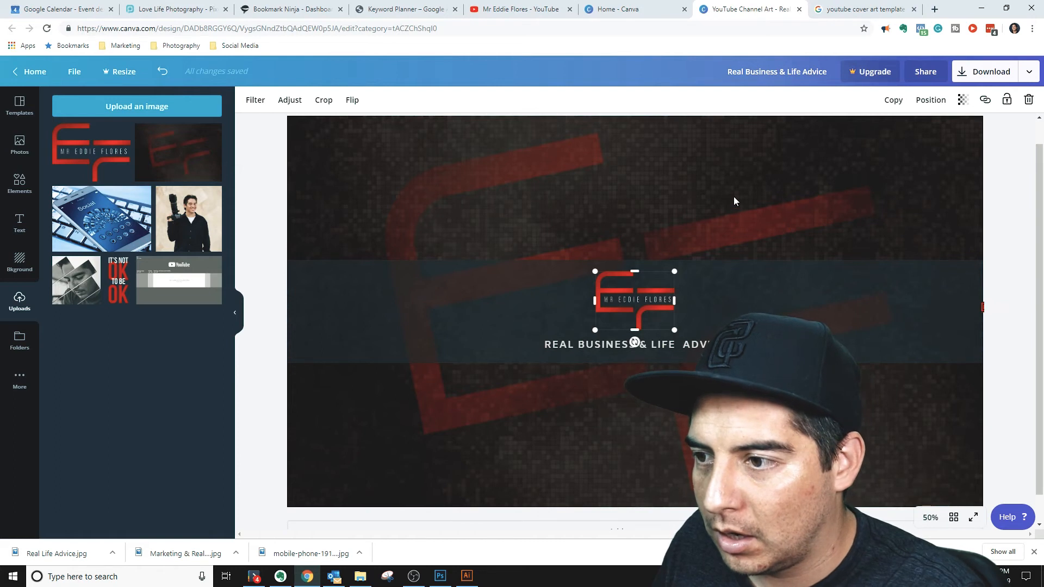
pyautogui.click(772, 281)
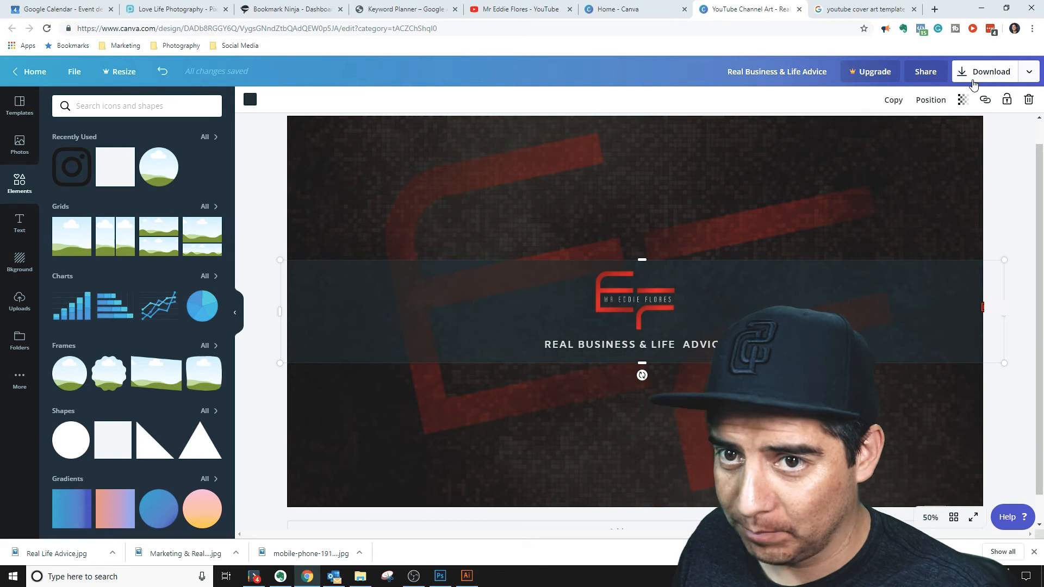
# - Download the finished channel art as a JPG, dismiss the Canva Pro trial offer and highlight the design's title
pyautogui.click(987, 71)
pyautogui.click(945, 148)
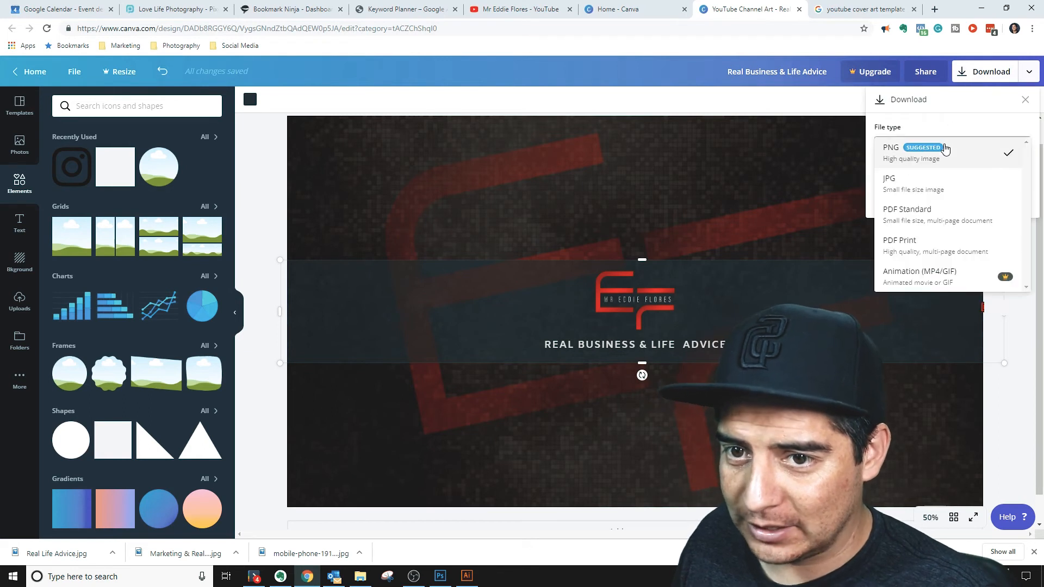
pyautogui.click(925, 180)
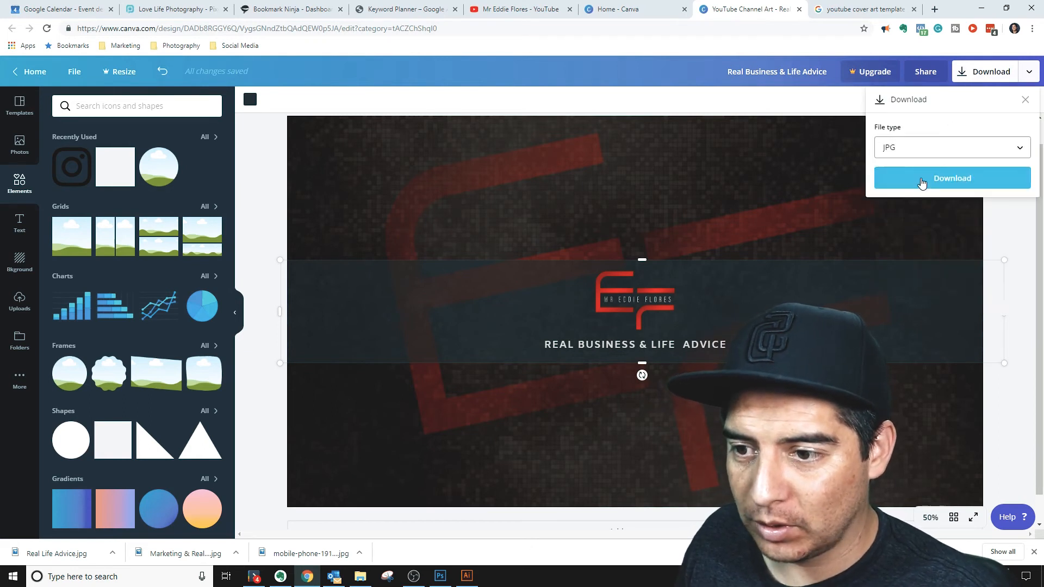
pyautogui.click(952, 178)
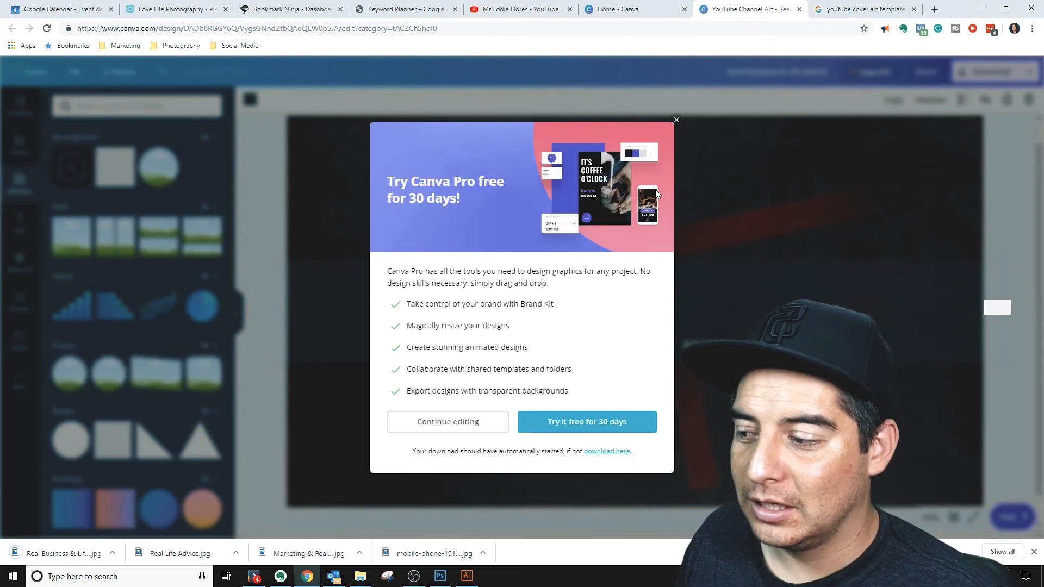
pyautogui.click(676, 120)
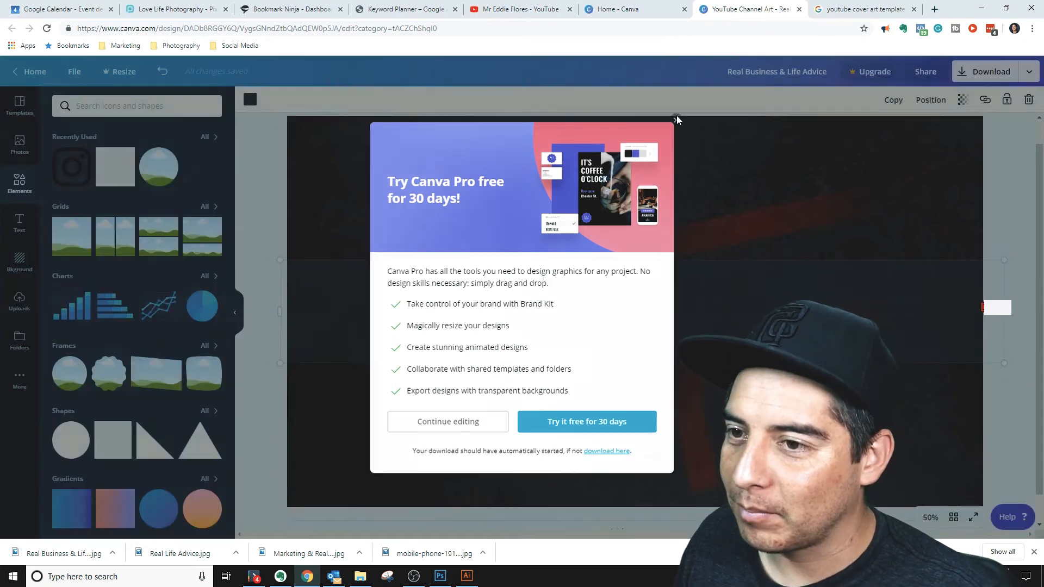
pyautogui.moveTo(729, 69); pyautogui.dragTo(830, 76)
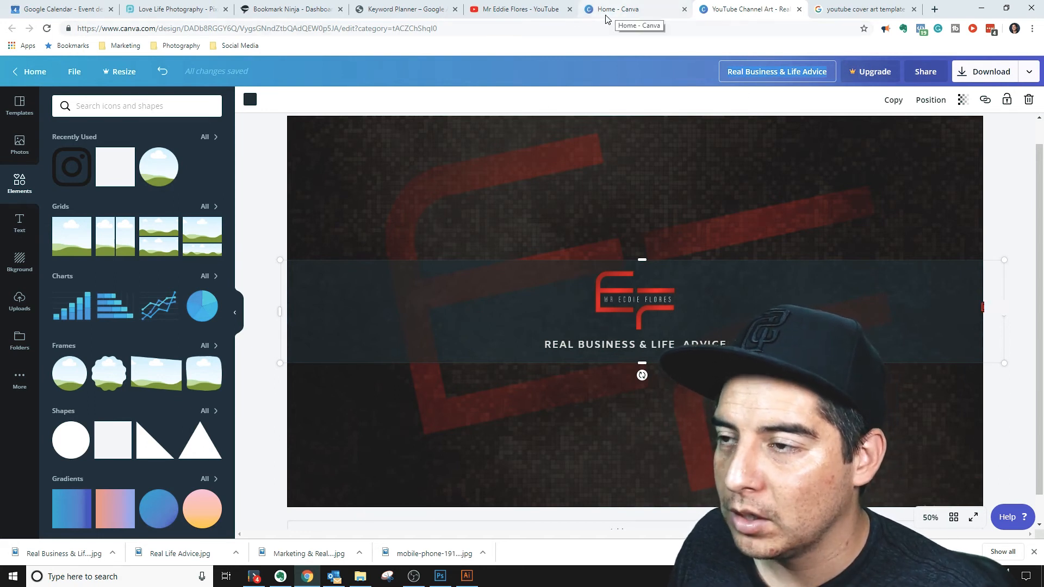
# - Switch to YouTube and open the channel's own page by way of Creator Studio
pyautogui.click(520, 9)
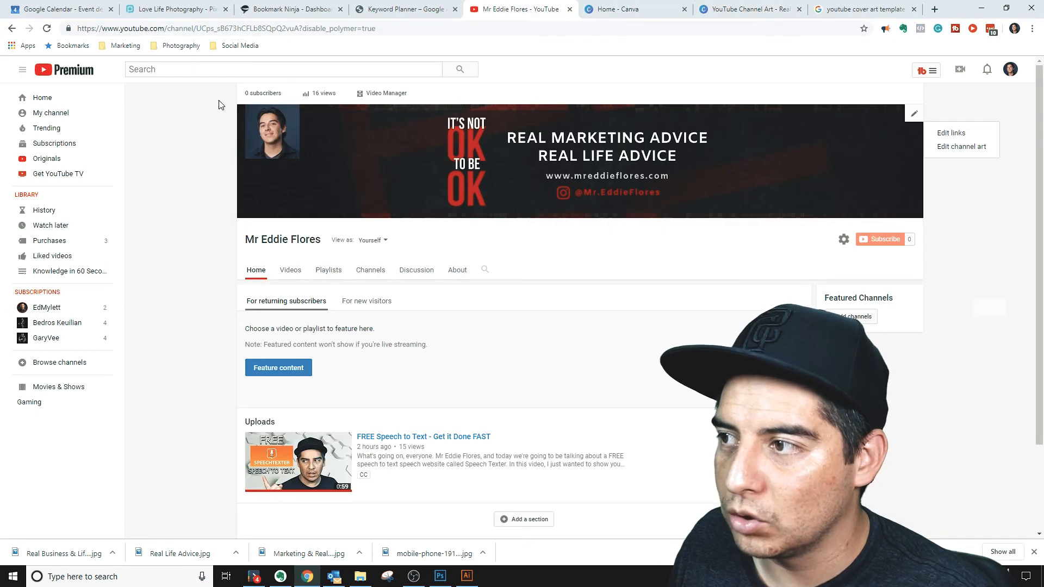
pyautogui.click(1007, 72)
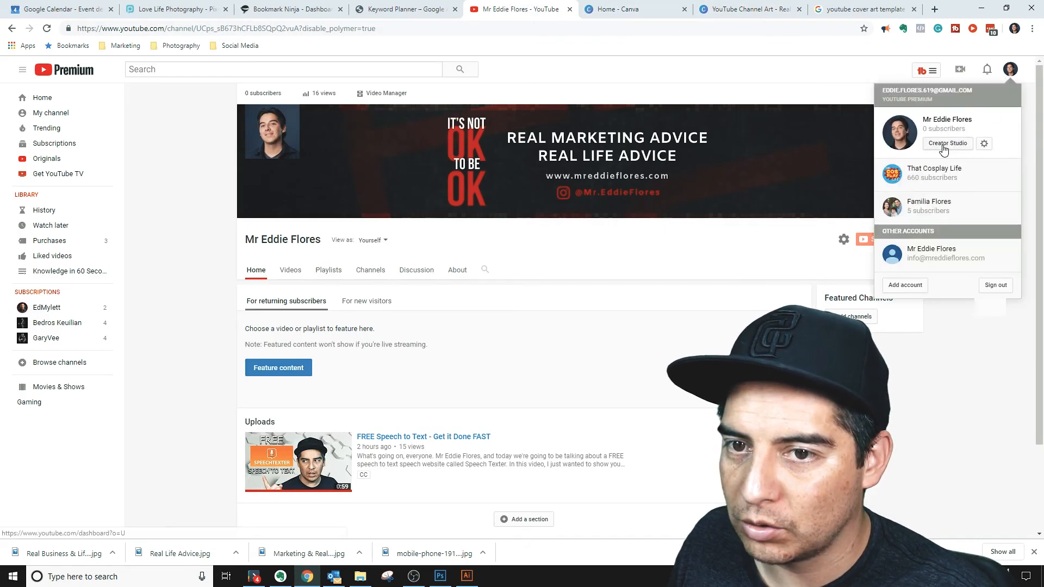
pyautogui.click(945, 145)
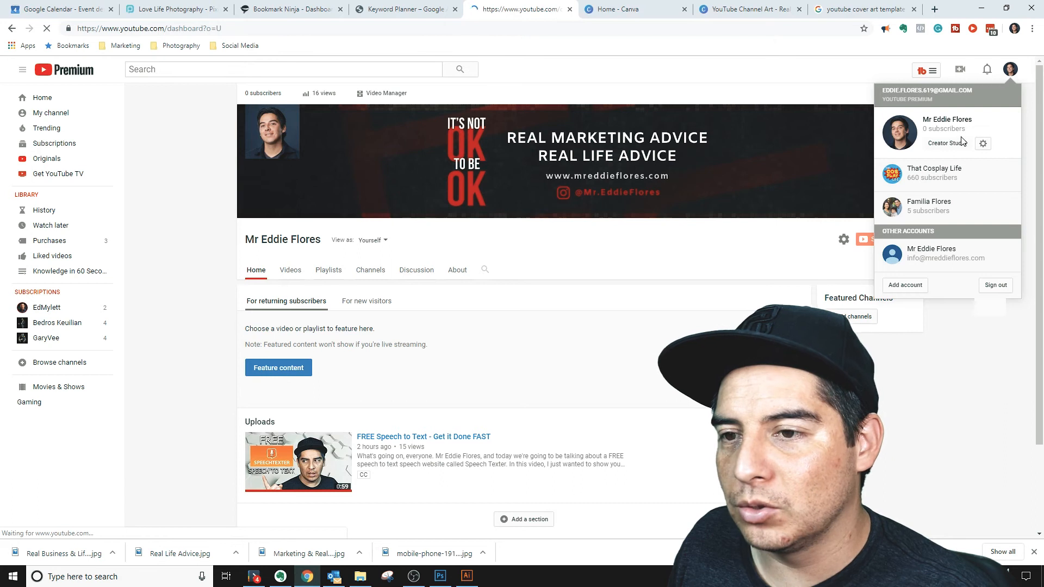
pyautogui.click(305, 117)
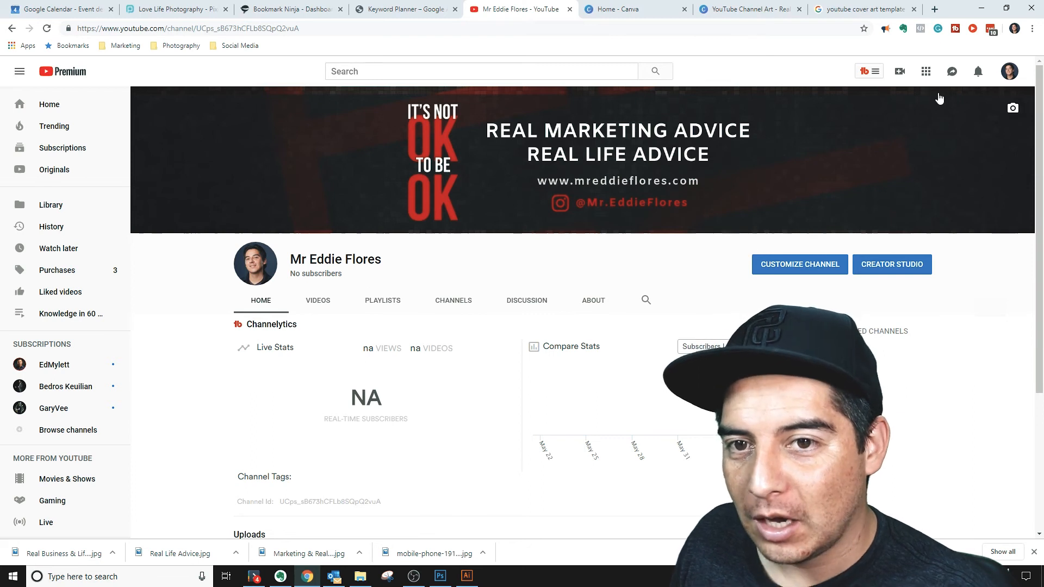
# - Look at the channel art uploader from the banner, close it without choosing a photo, and open channel customization
pyautogui.click(1005, 114)
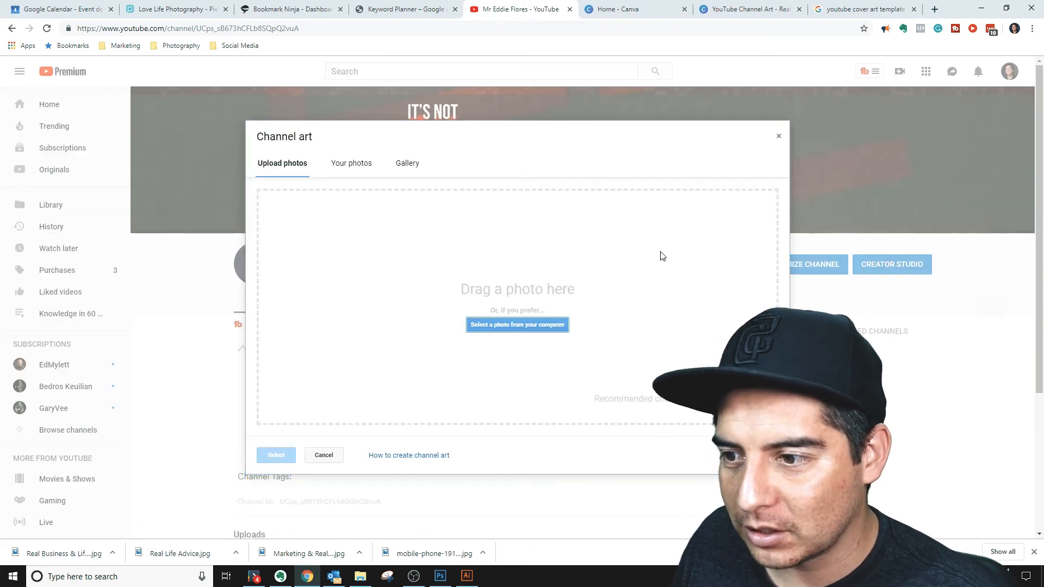
pyautogui.click(779, 137)
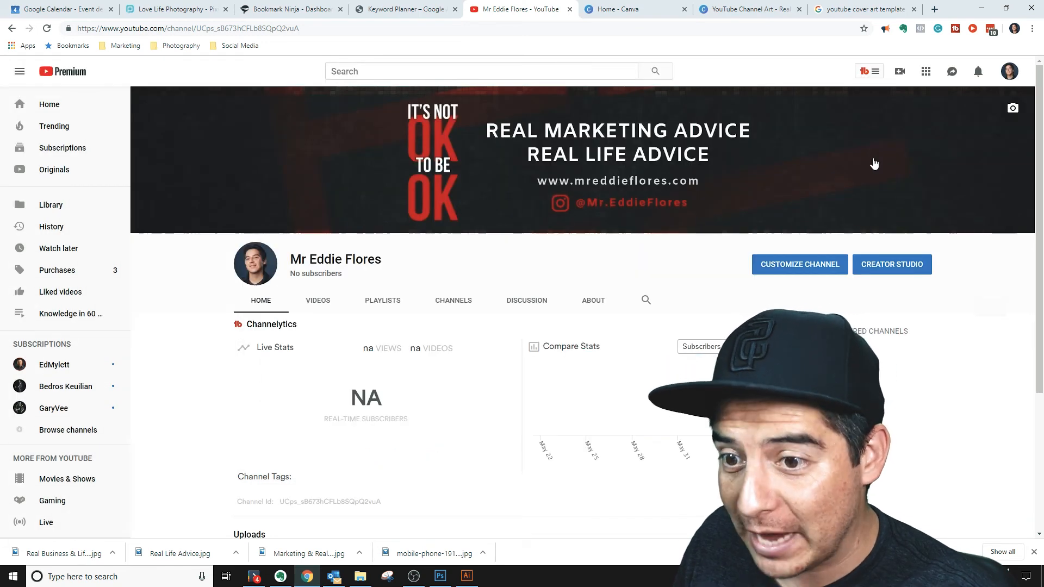
pyautogui.click(802, 276)
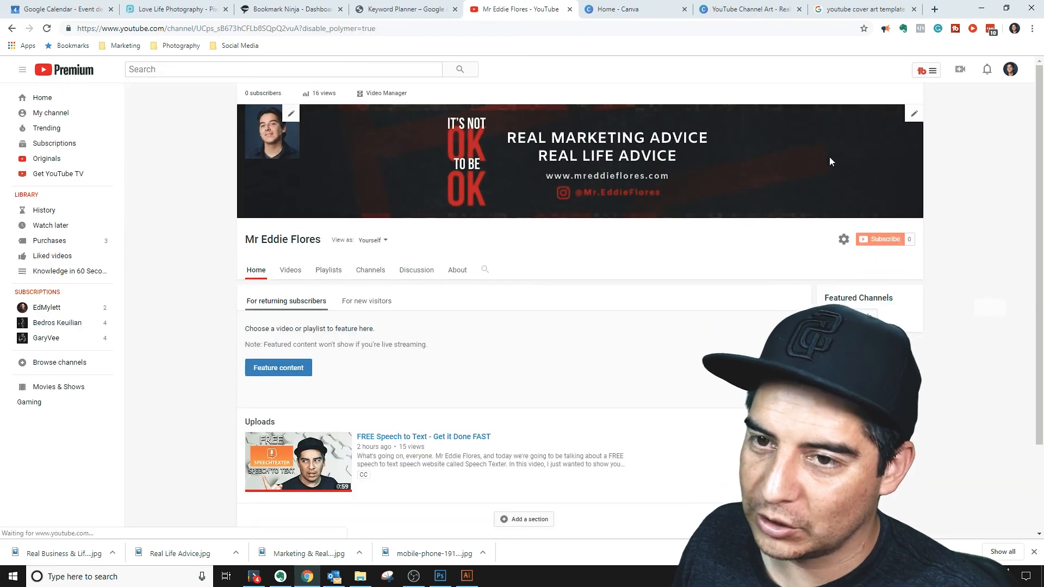
# - Replace the channel art with the Real Business & Life Advice image from the Downloads folder, keeping the default crop
pyautogui.click(914, 114)
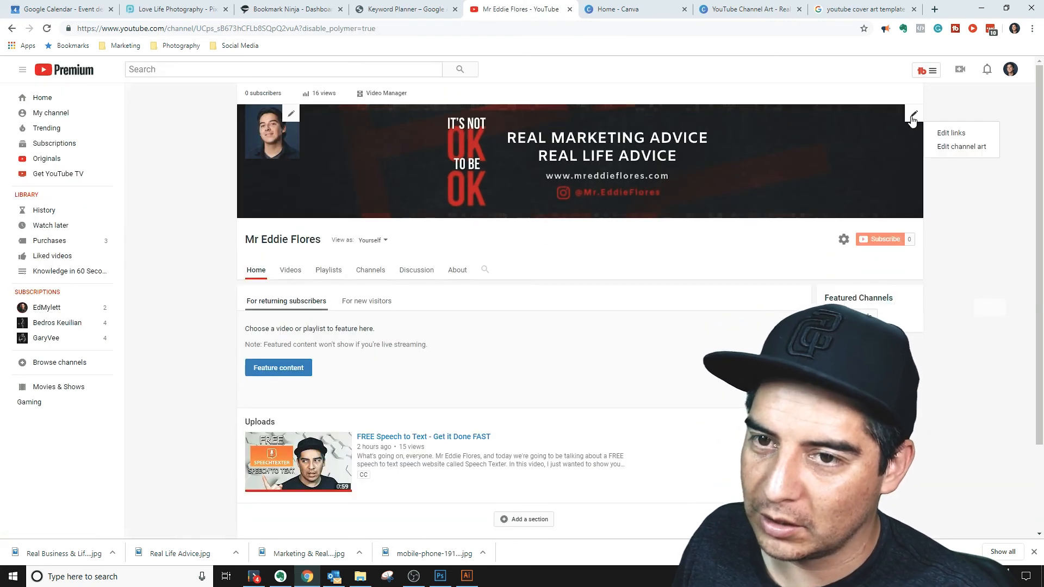
pyautogui.click(950, 148)
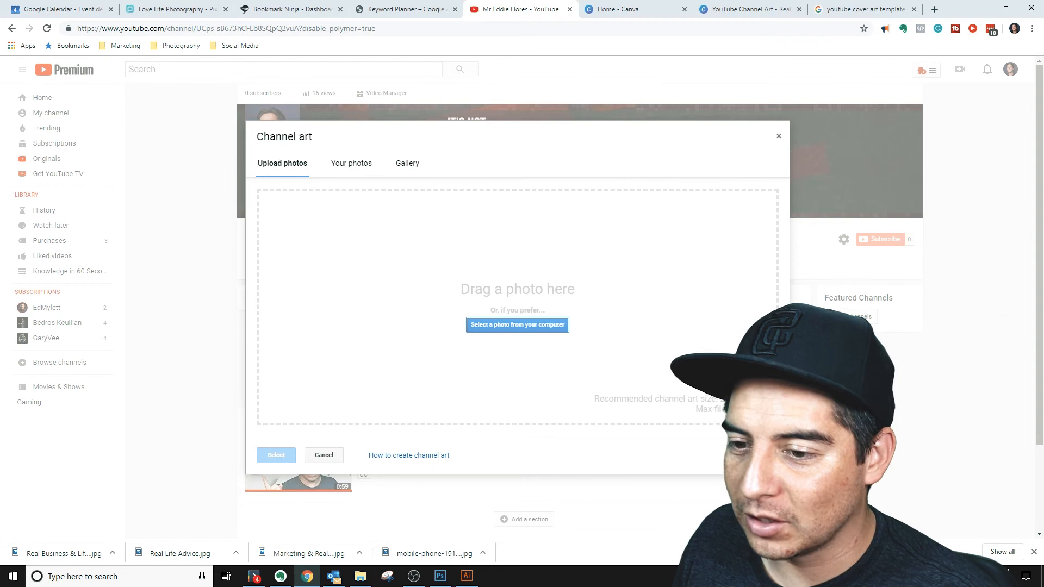
pyautogui.click(516, 329)
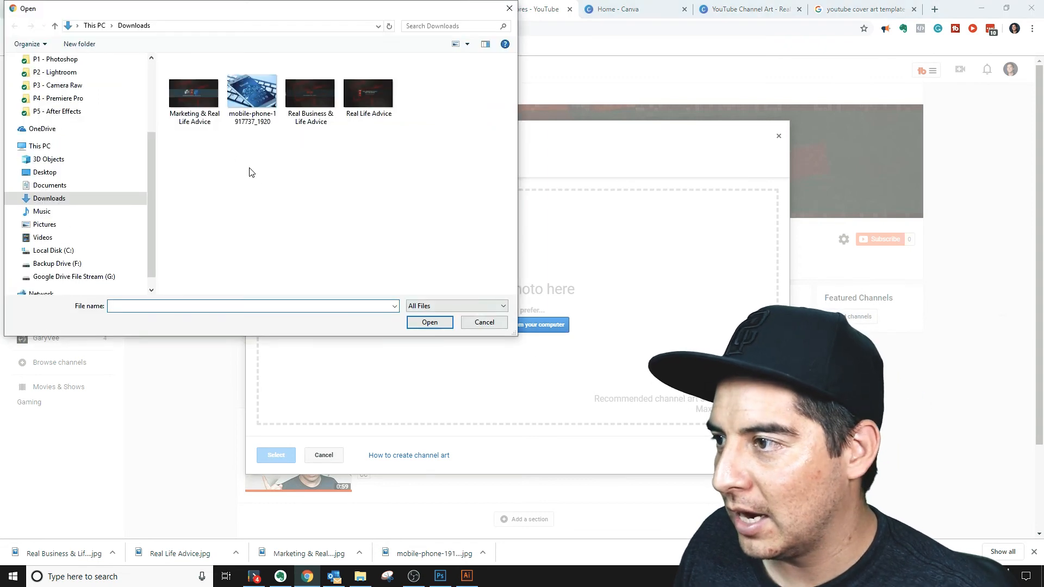
pyautogui.click(109, 199)
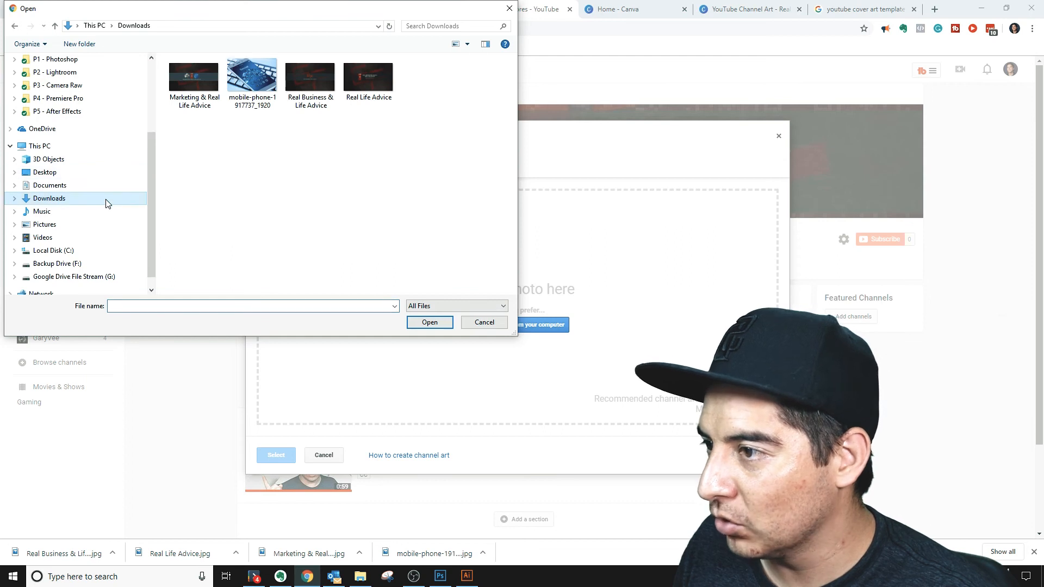
pyautogui.doubleClick(326, 92)
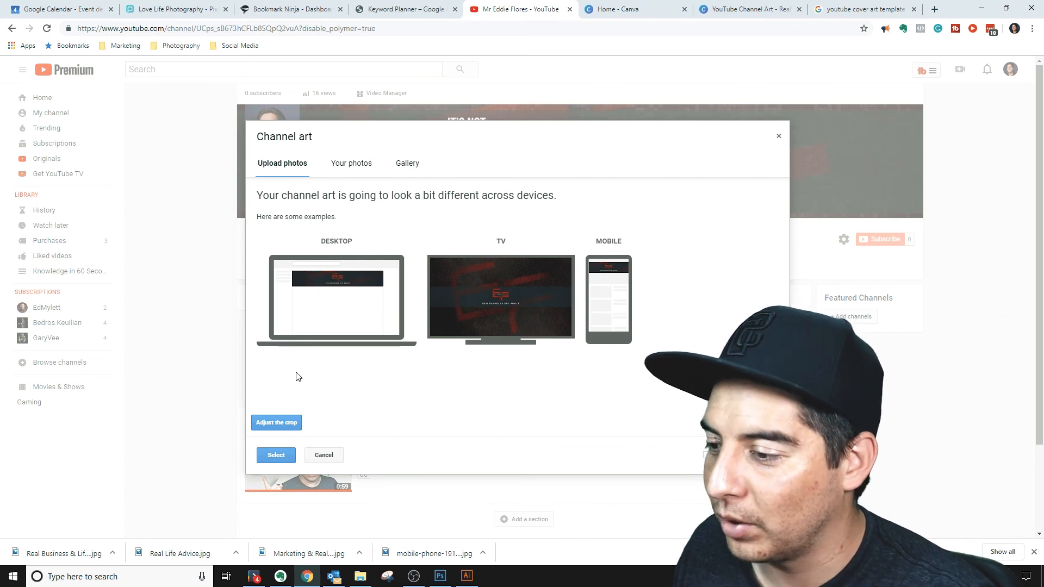
pyautogui.click(273, 455)
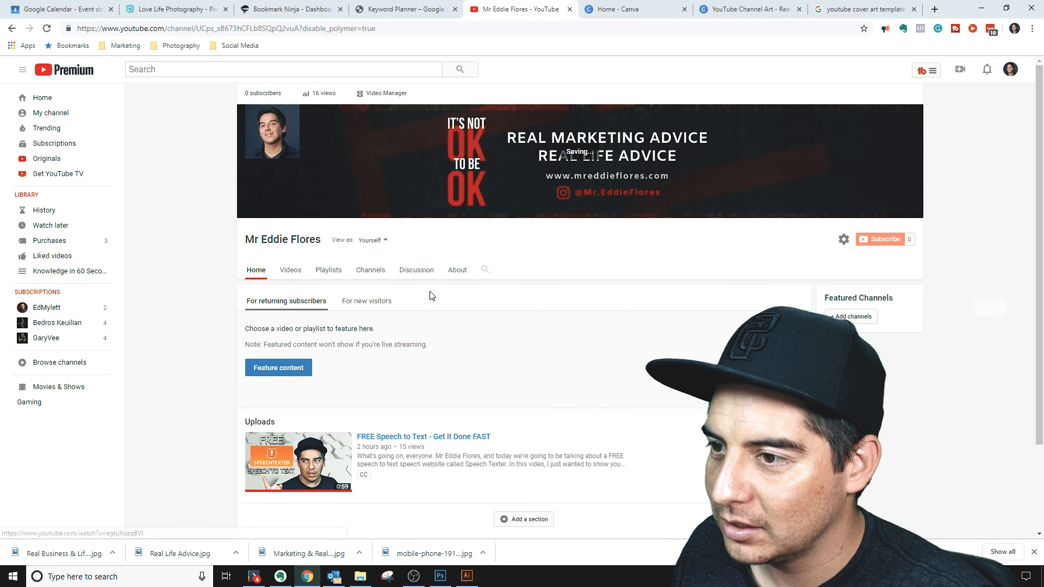